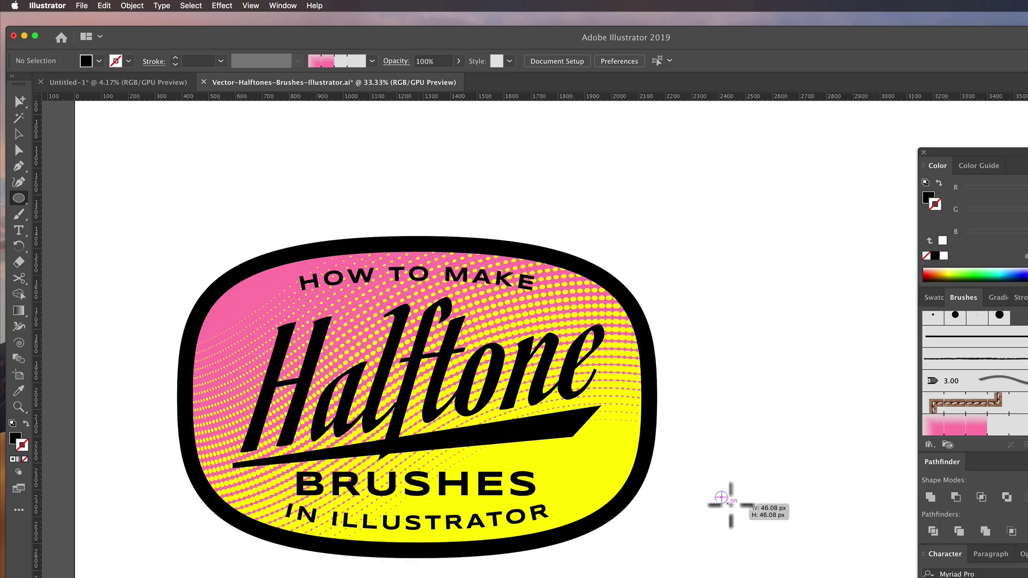
# Place a tiny 14.119 px black dot directly above the larger circle, horizontally centred on it.
pyautogui.click(19, 134)
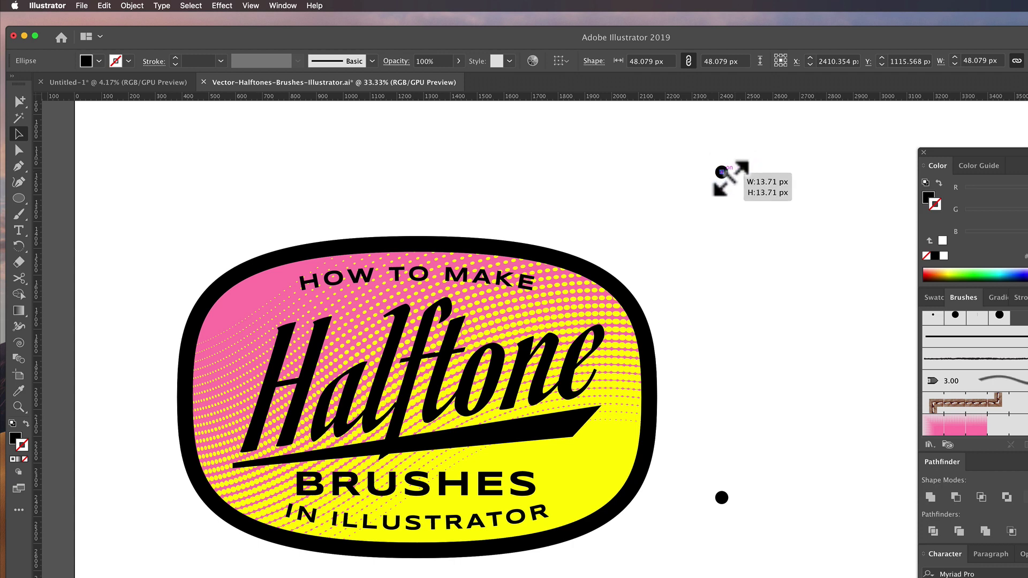
pyautogui.click(775, 156)
pyautogui.moveTo(754, 144); pyautogui.dragTo(721, 535)
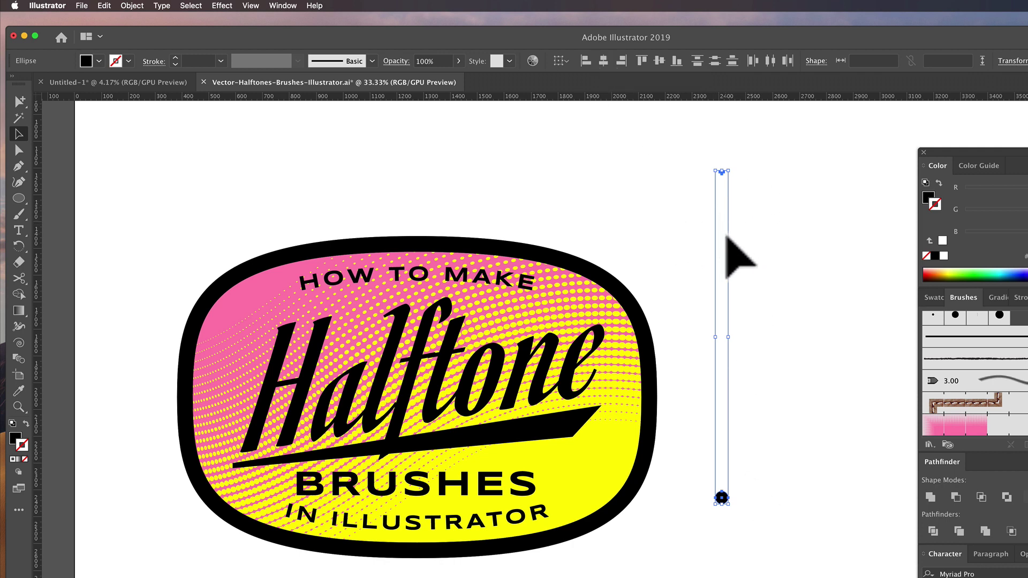
pyautogui.click(770, 267)
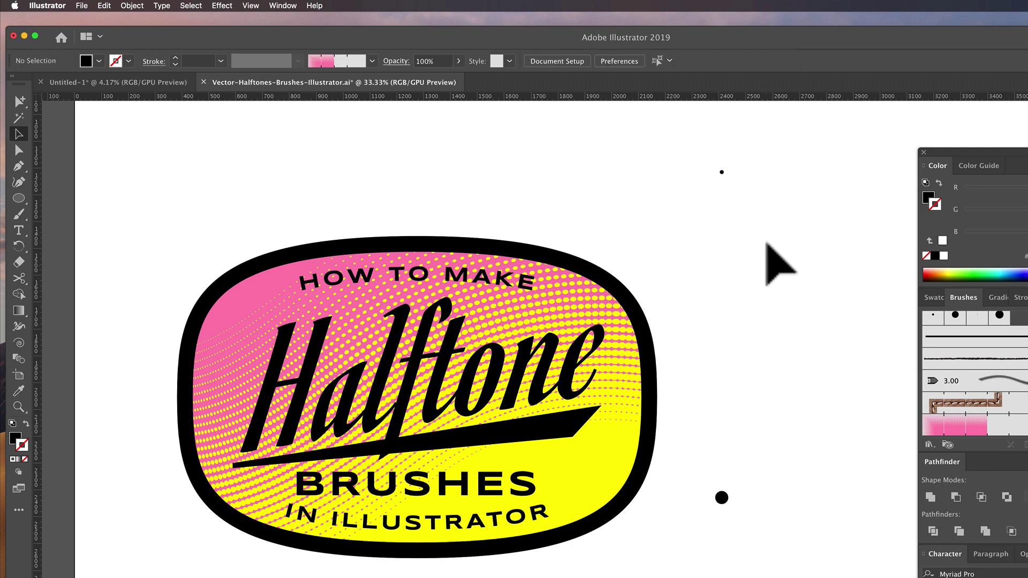
# Blend the small dot into the large circle using Specified Steps set to 30.
pyautogui.click(19, 358)
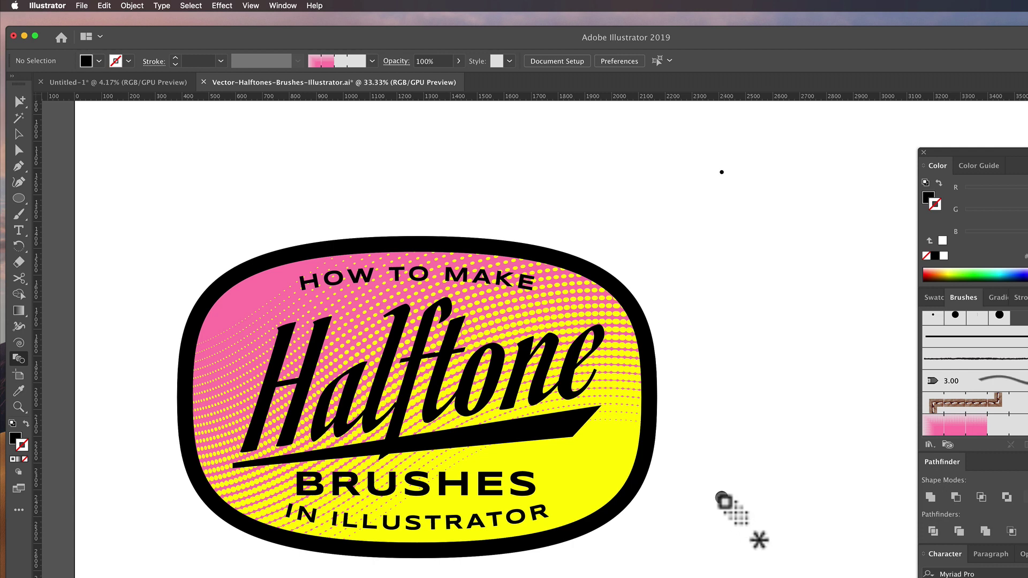
pyautogui.click(722, 175)
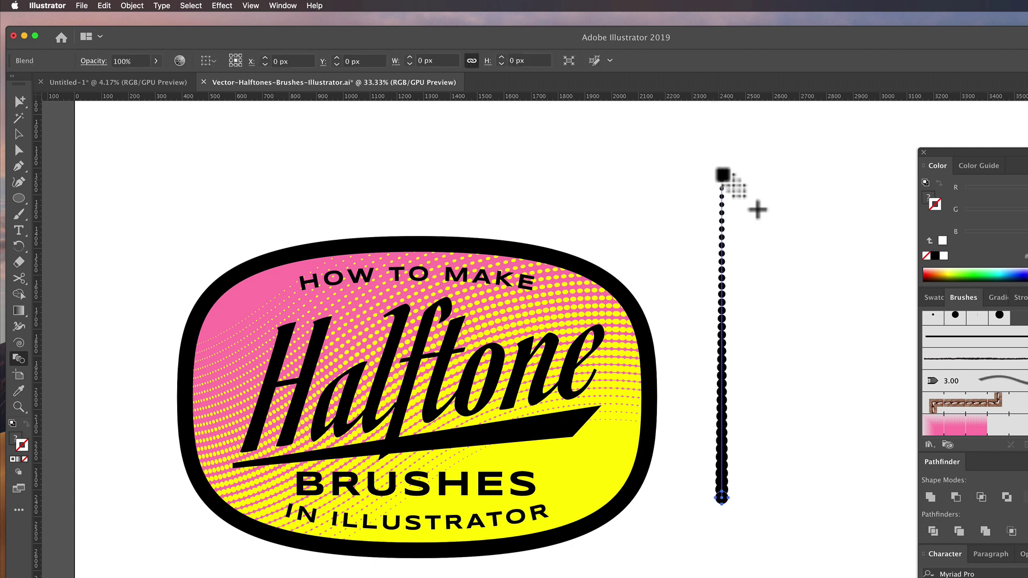
pyautogui.doubleClick(24, 359)
pyautogui.moveTo(709, 241); pyautogui.dragTo(631, 224)
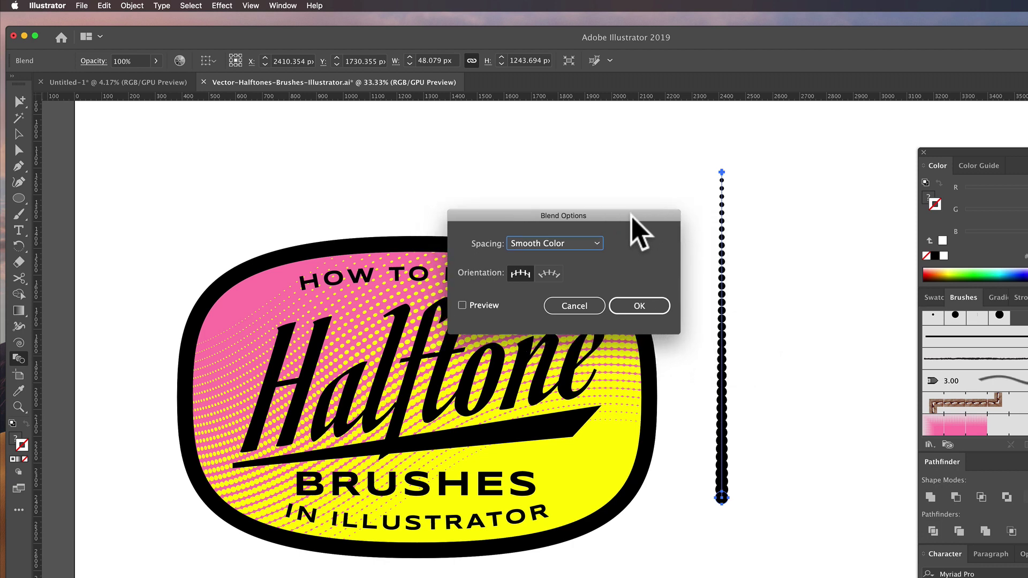
pyautogui.click(597, 244)
pyautogui.click(589, 272)
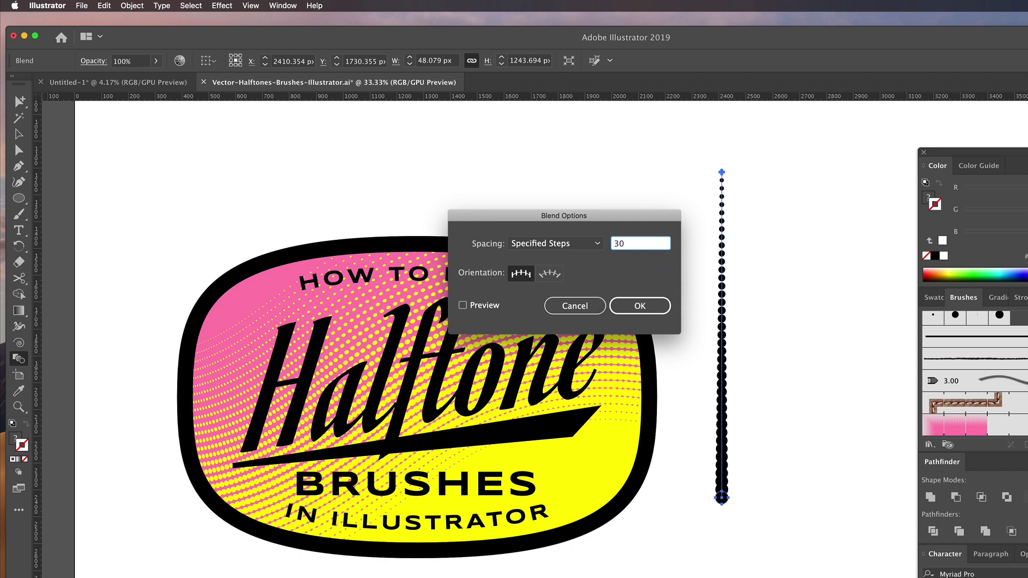
pyautogui.click(462, 305)
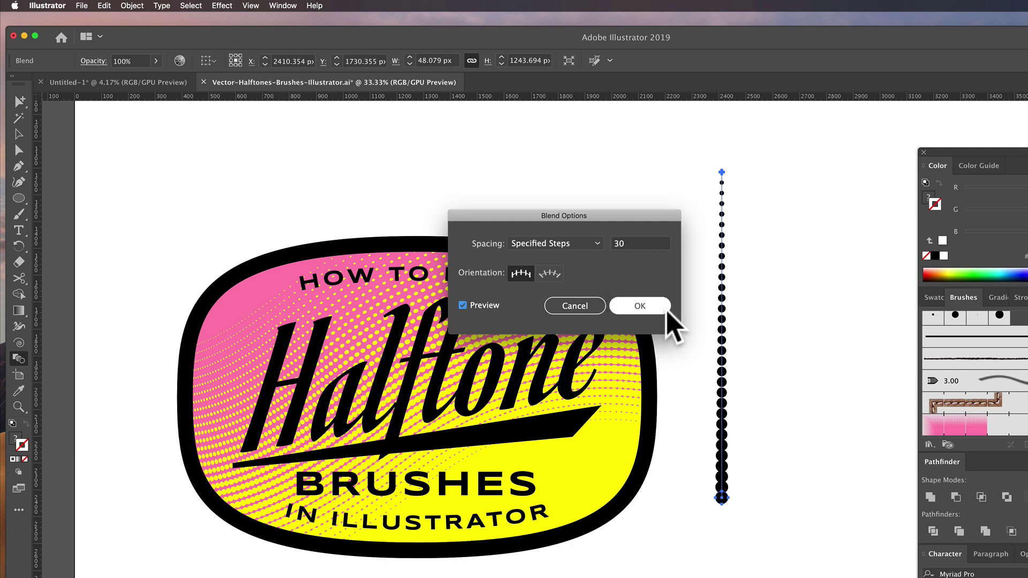
pyautogui.click(640, 306)
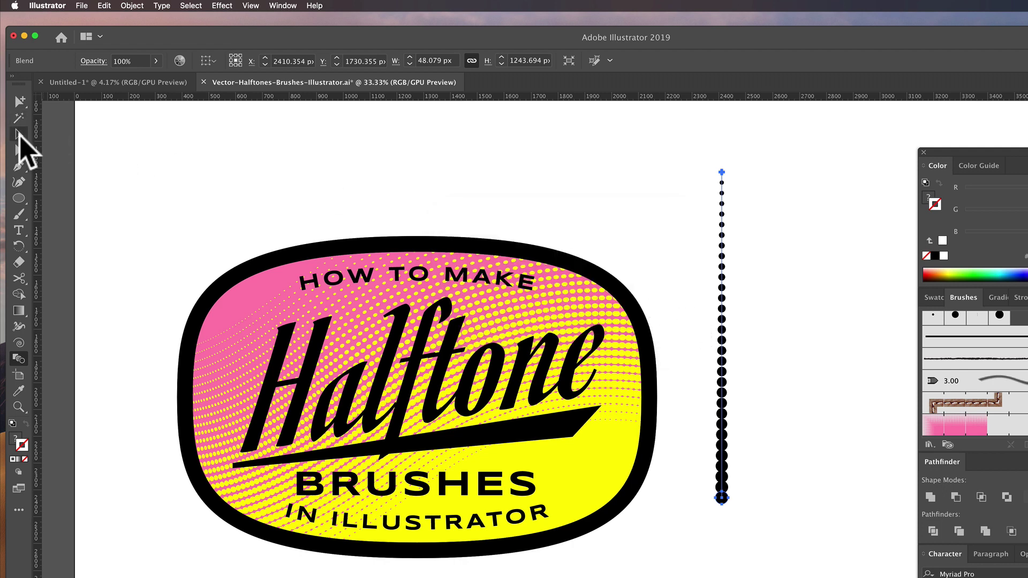
# Expand the blend via Object > Expand into separate dots.
pyautogui.click(18, 134)
pyautogui.click(132, 6)
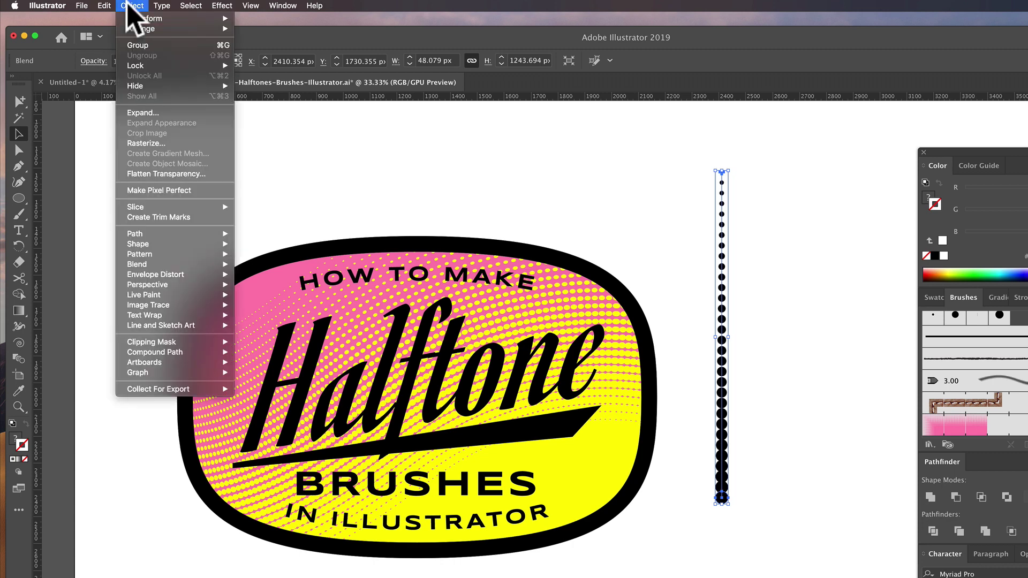
pyautogui.click(151, 113)
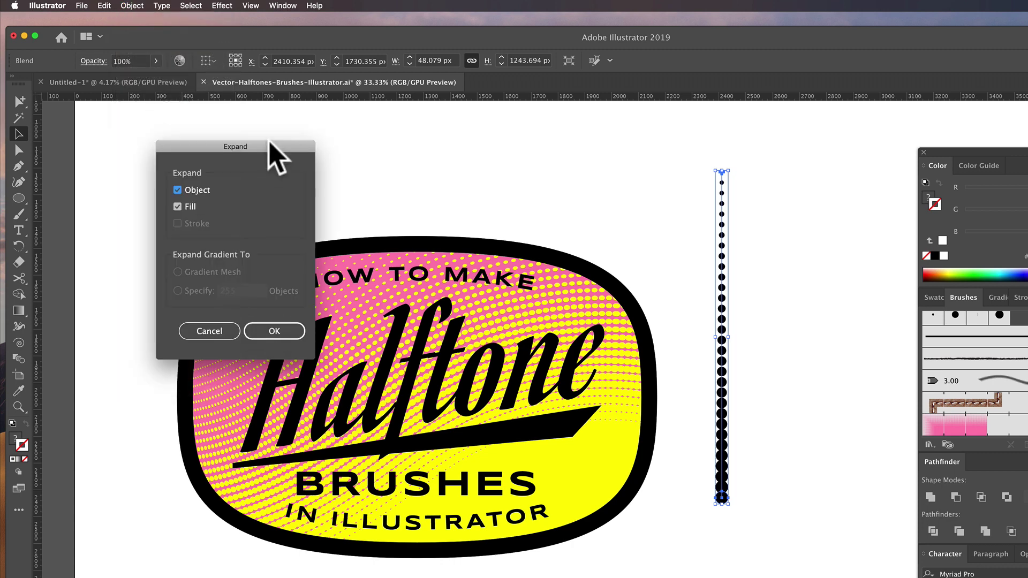
pyautogui.moveTo(269, 144); pyautogui.dragTo(620, 185)
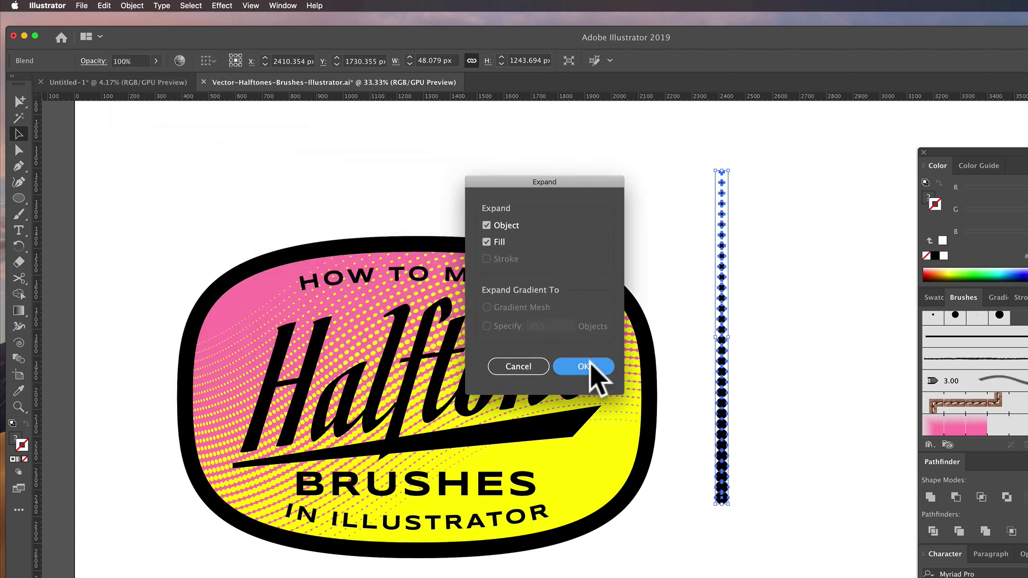
pyautogui.click(592, 367)
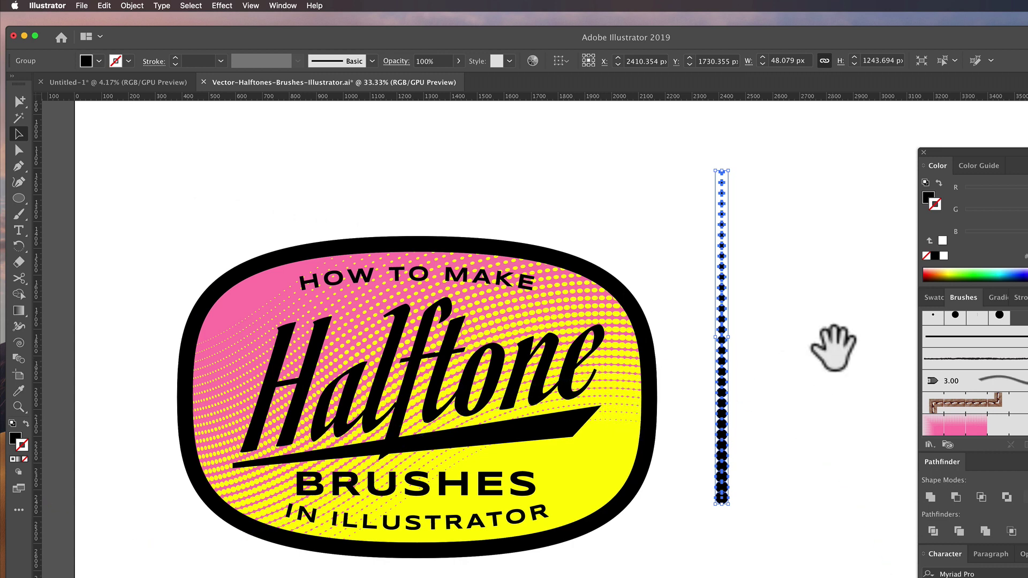
# Duplicate the dot column to the right and deselect it.
pyautogui.moveTo(833, 349); pyautogui.dragTo(556, 359)
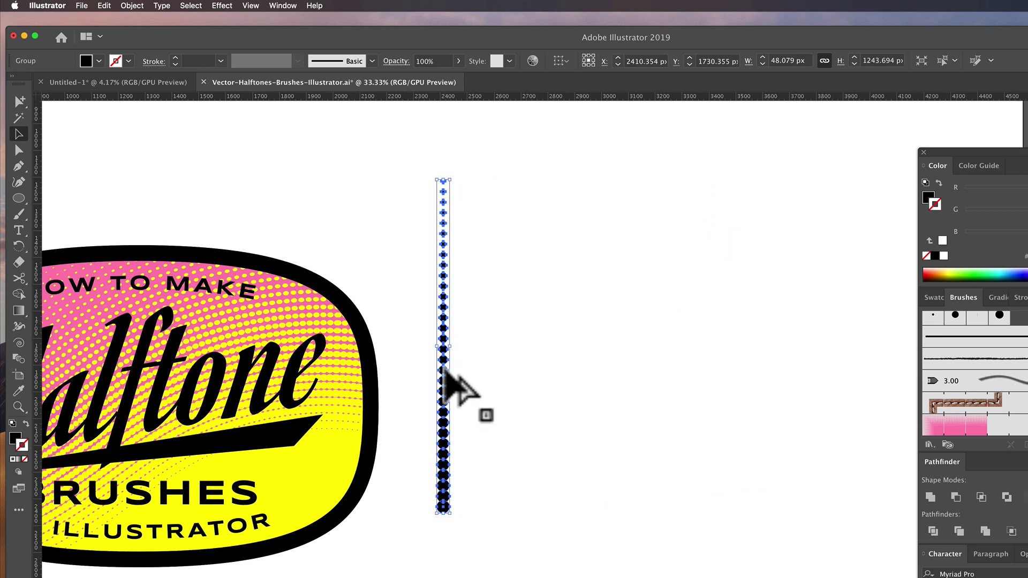
pyautogui.moveTo(445, 365); pyautogui.dragTo(806, 364)
pyautogui.press('super+shift+a')
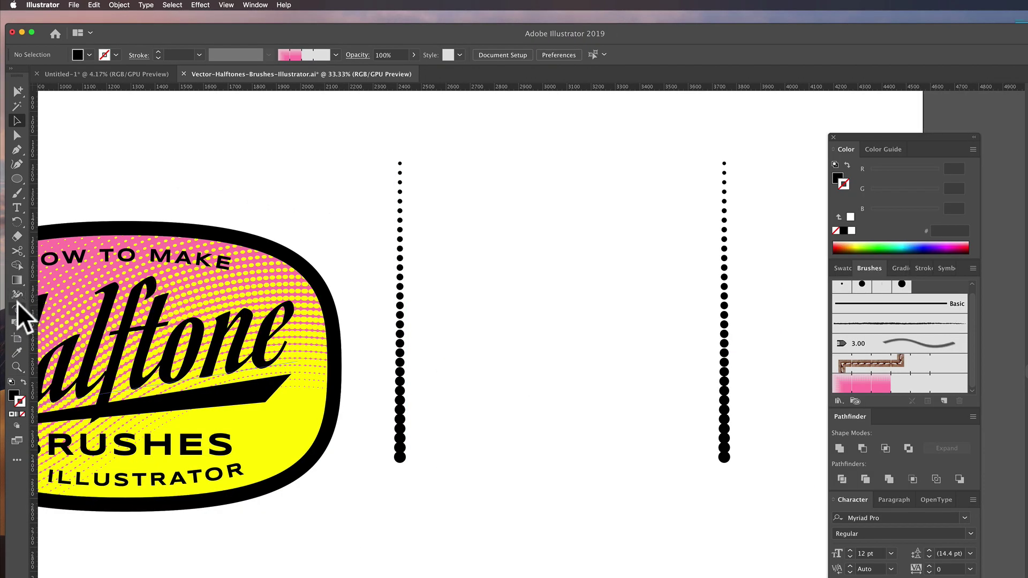
# Blend the left column into the right column with Specified Steps set to 34.
pyautogui.click(17, 323)
pyautogui.click(401, 310)
pyautogui.click(725, 306)
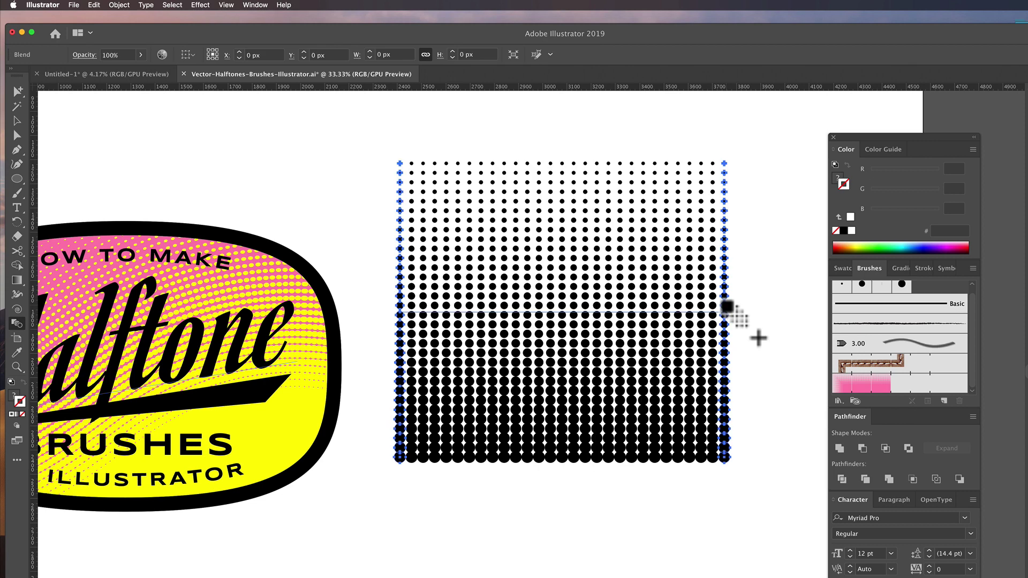
pyautogui.doubleClick(20, 318)
pyautogui.click(523, 219)
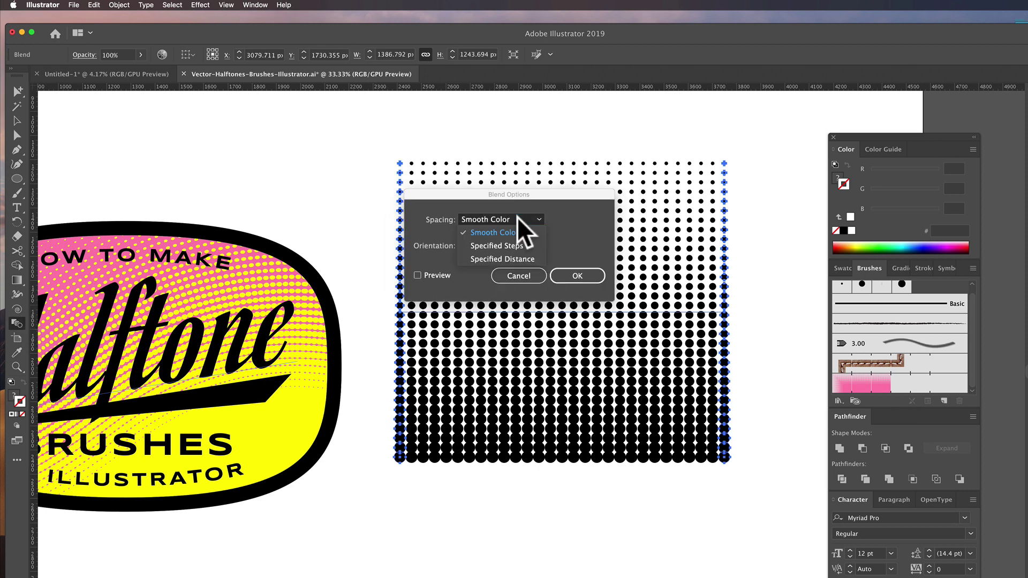
pyautogui.click(516, 245)
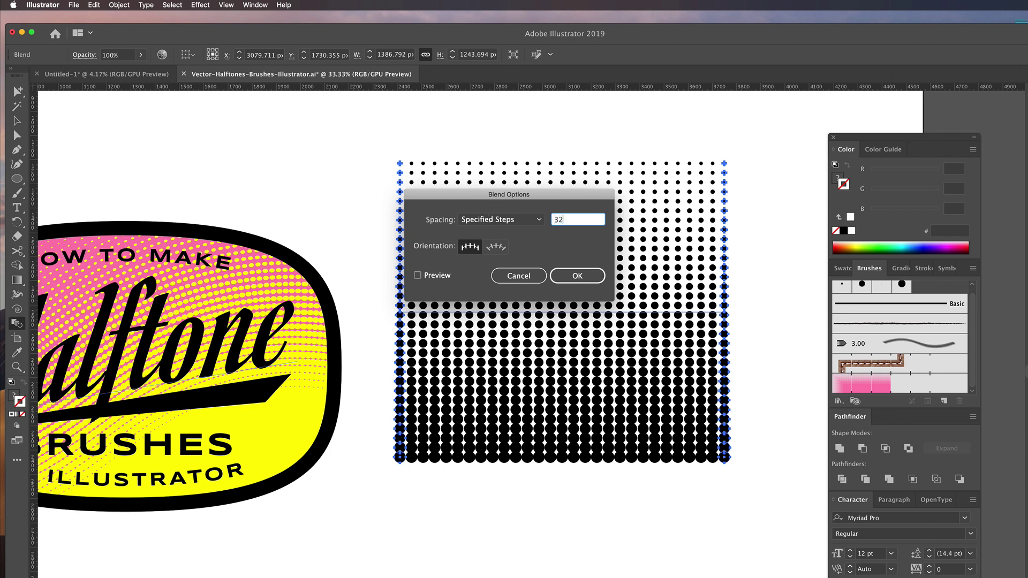
pyautogui.click(418, 274)
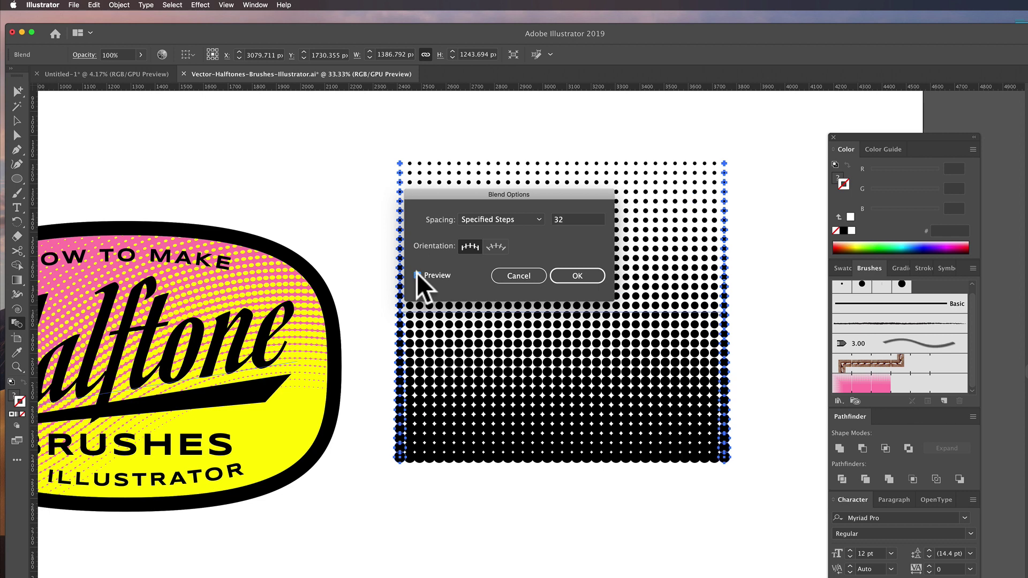
pyautogui.hotkey('shift', 'Tab')
pyautogui.write('34')
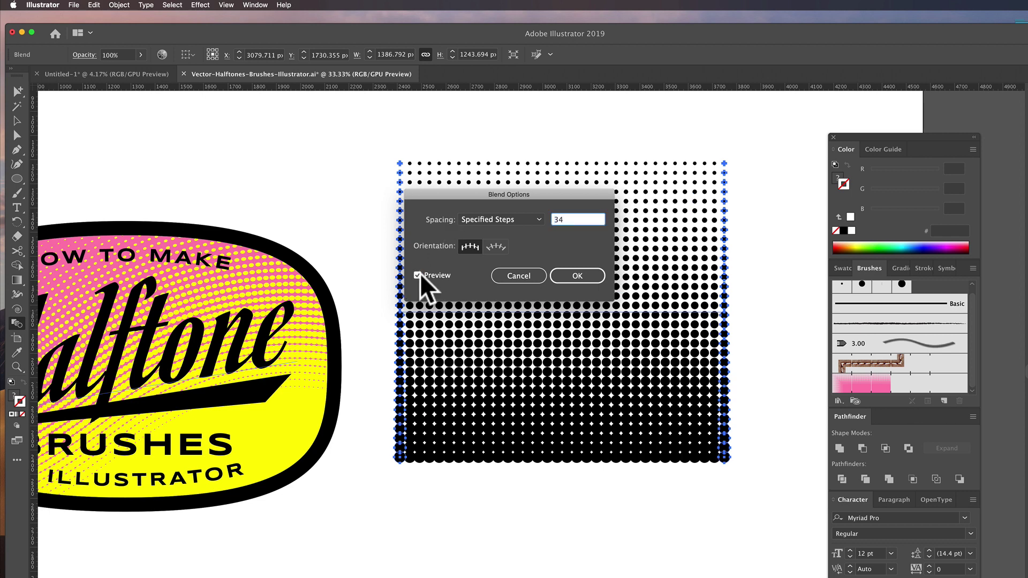
pyautogui.press('Tab')
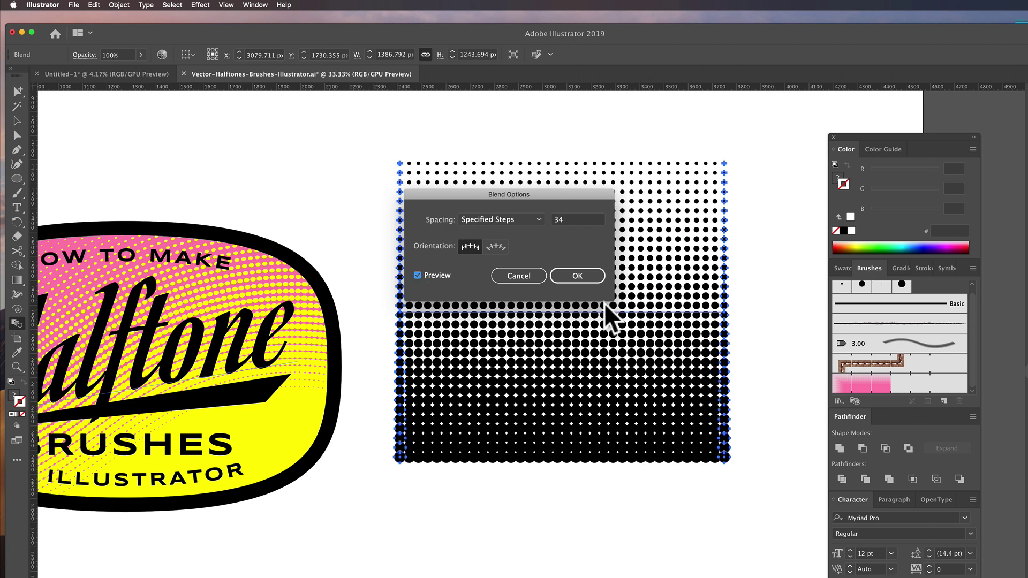
pyautogui.click(586, 277)
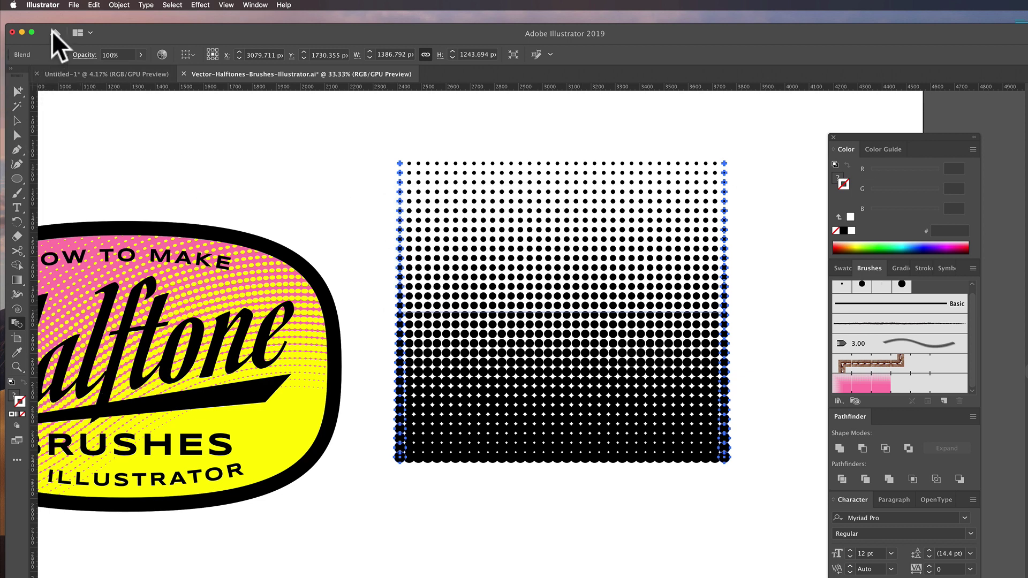
# Expand the 34-step blend via Object > Expand into a grid of dots.
pyautogui.click(119, 5)
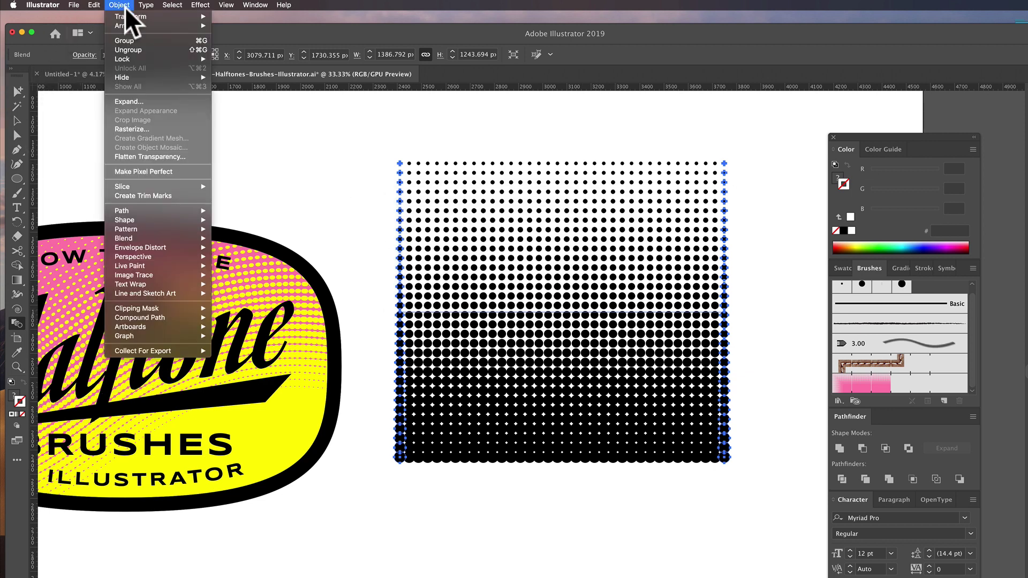
pyautogui.click(139, 96)
pyautogui.click(527, 330)
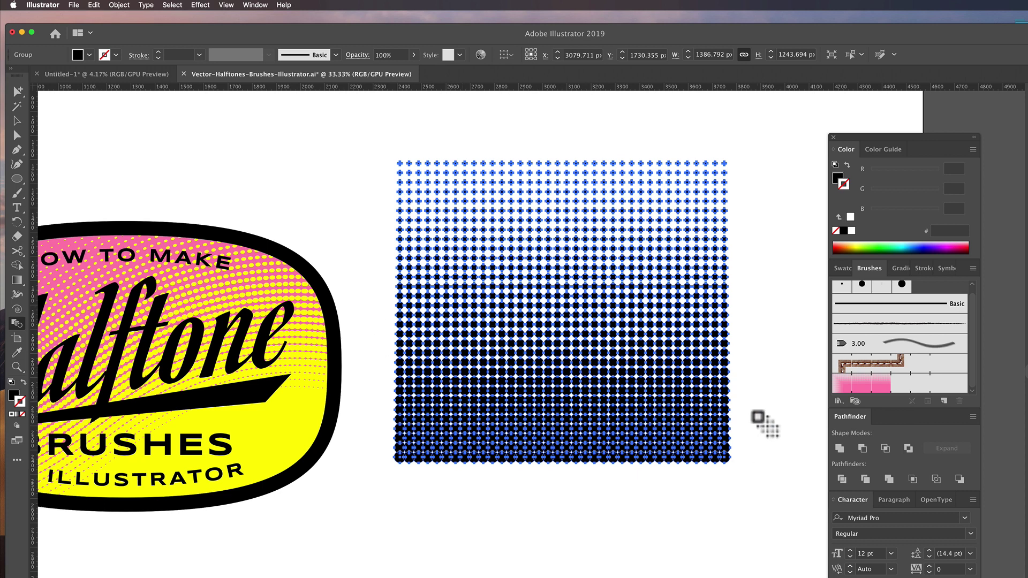
# Merge the halftone dots into one shape and deselect it.
pyautogui.moveTo(886, 141)
pyautogui.mouseDown()
pyautogui.moveTo(839, 105)
pyautogui.moveTo(783, 88)
pyautogui.mouseUp()
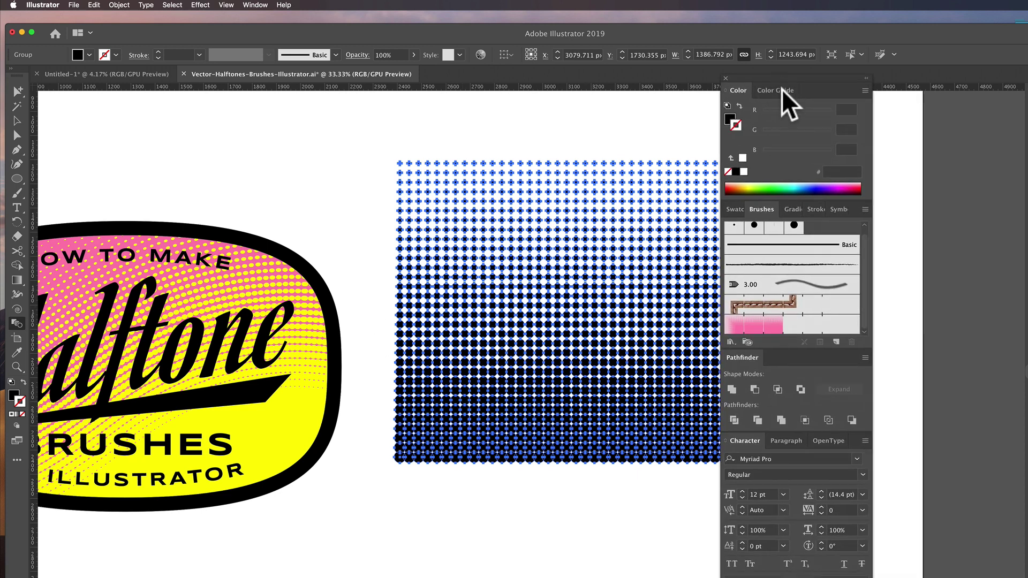
pyautogui.click(733, 388)
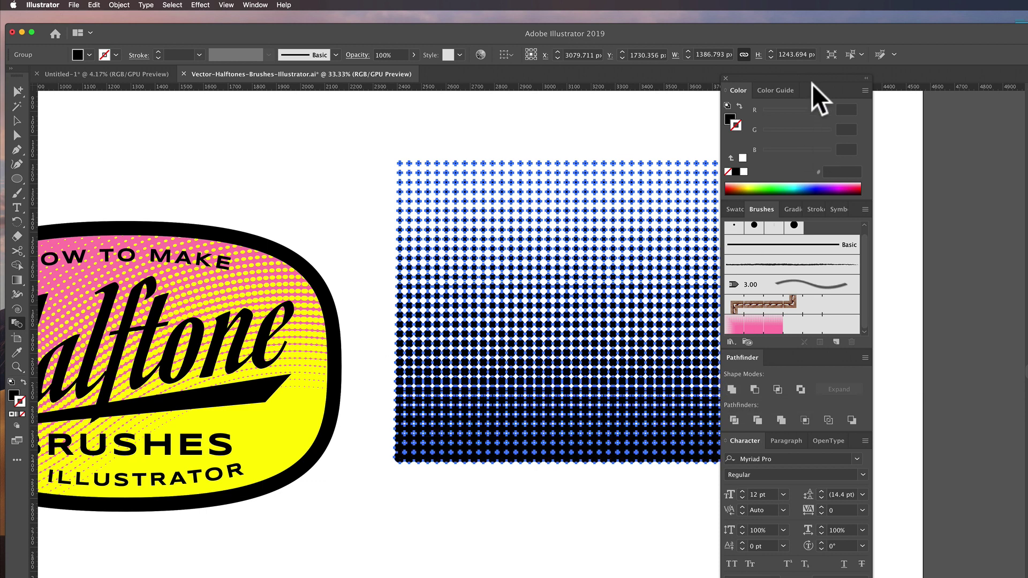
pyautogui.moveTo(799, 77); pyautogui.dragTo(917, 87)
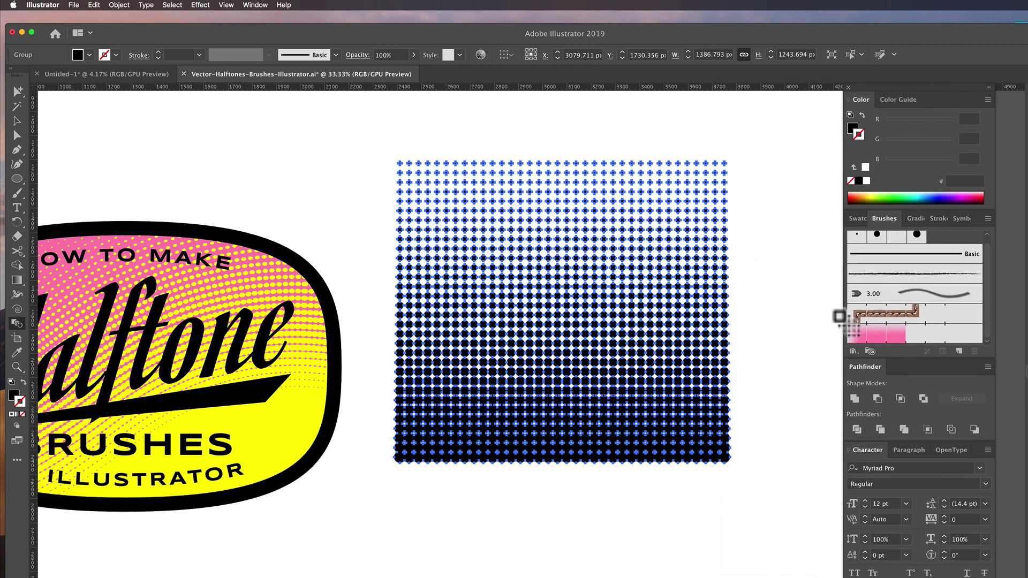
pyautogui.click(788, 342)
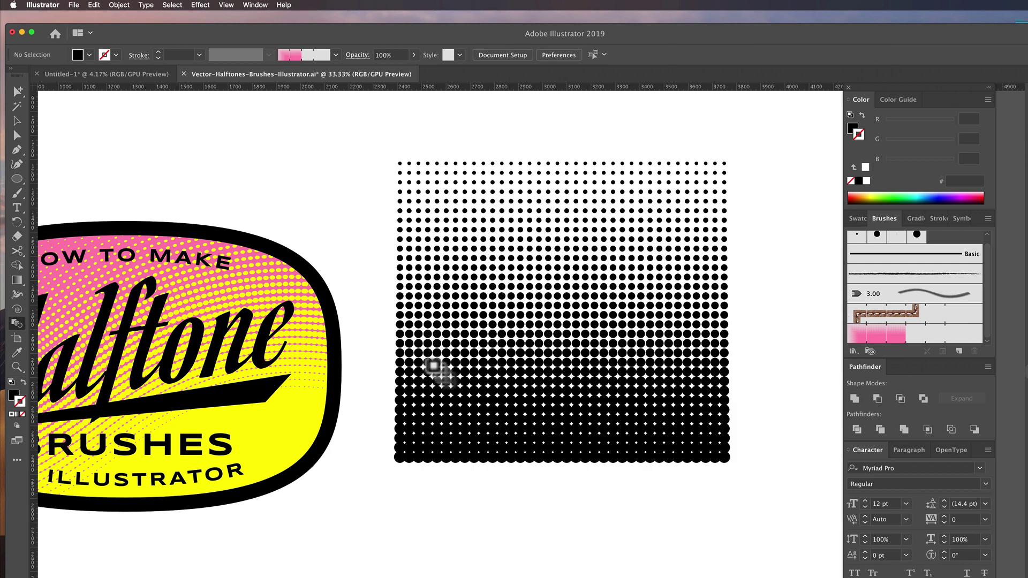
# Draw a black rectangle from the halftone's bottom-left, overlapping its largest dots.
pyautogui.click(15, 182)
pyautogui.click(46, 177)
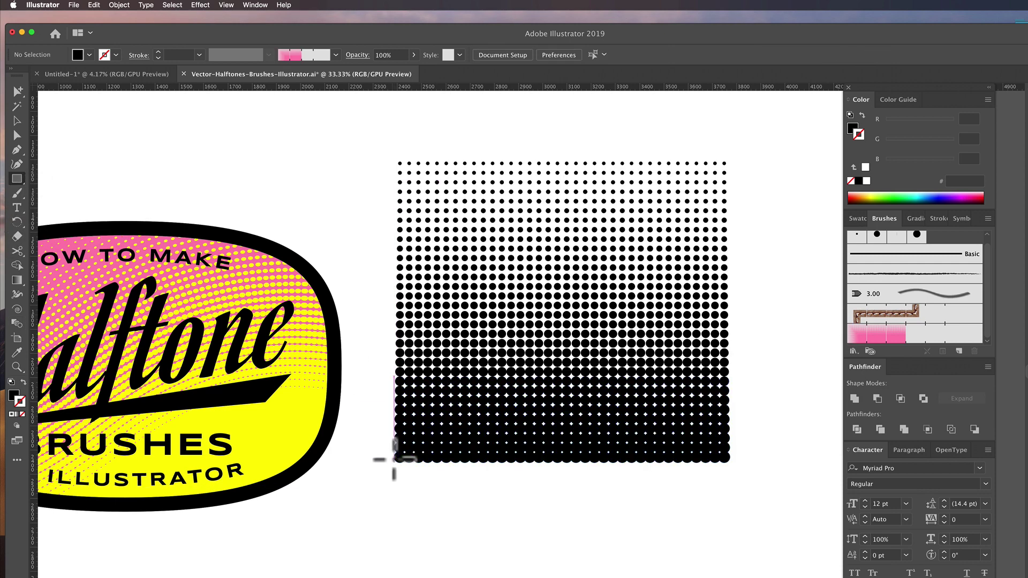
pyautogui.moveTo(396, 459); pyautogui.dragTo(730, 577)
pyautogui.press('super+shift+a')
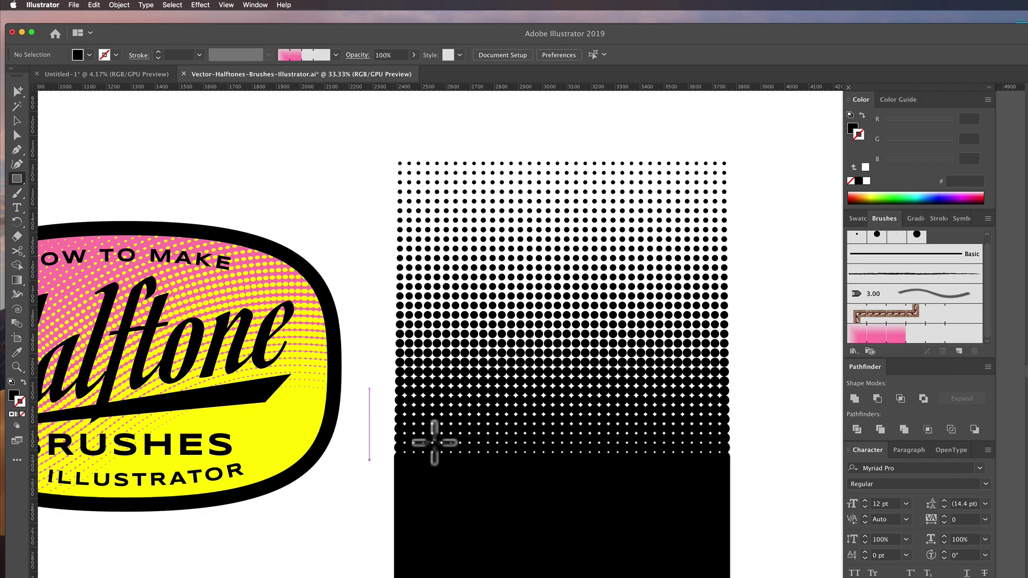
# Zoom in and pan along the halftone's scalloped edges, then zoom out to the artboard.
pyautogui.scroll(5, 403, 455)
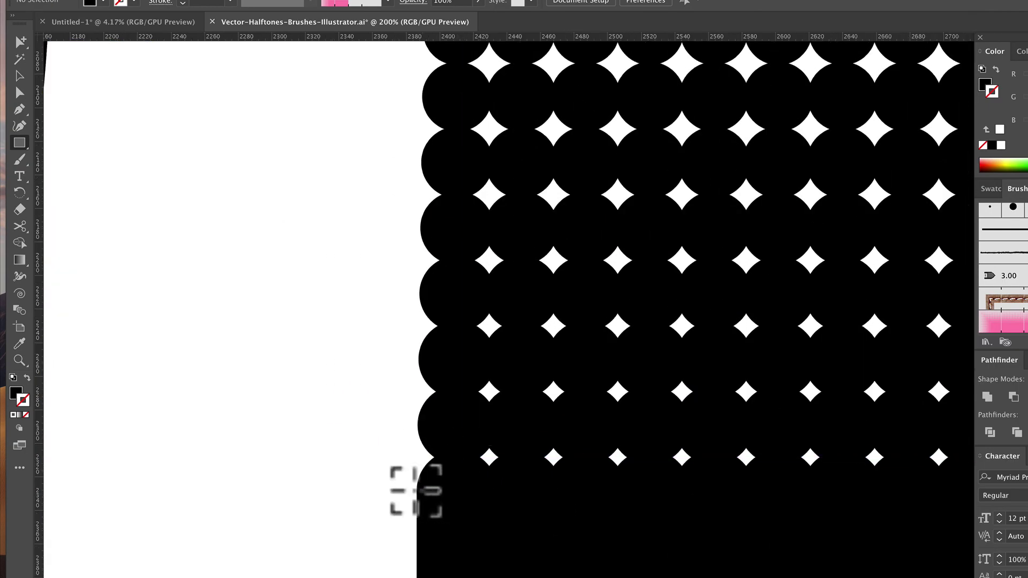
pyautogui.moveTo(739, 492); pyautogui.dragTo(333, 466)
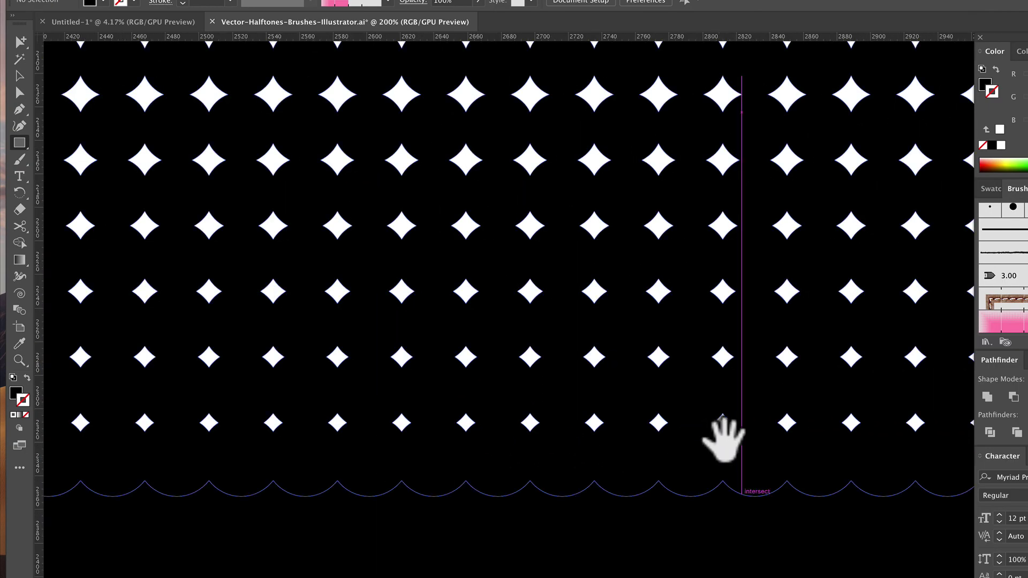
pyautogui.moveTo(724, 436); pyautogui.dragTo(252, 420)
pyautogui.moveTo(734, 394); pyautogui.dragTo(151, 404)
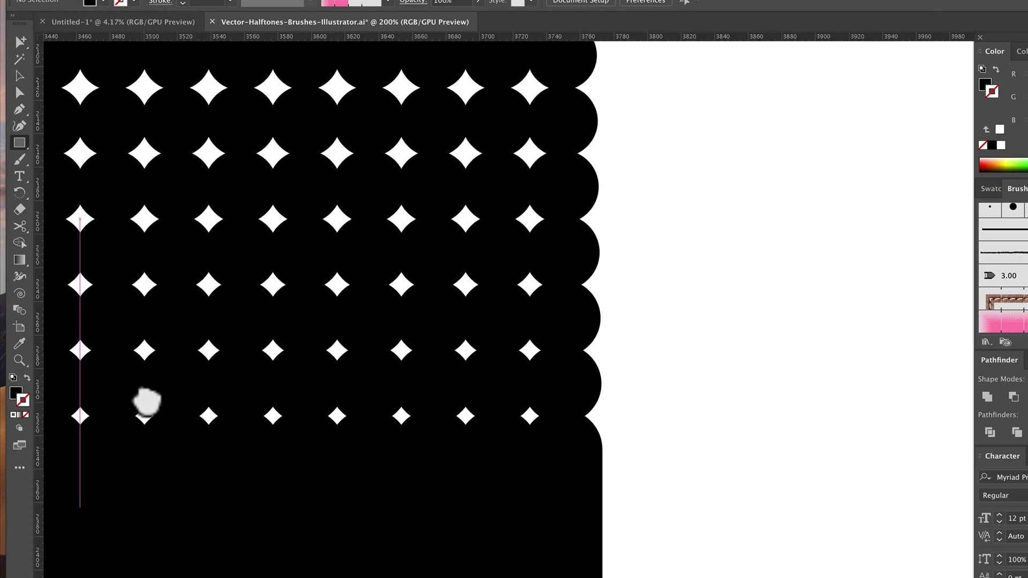
pyautogui.scroll(-4, 516, 477)
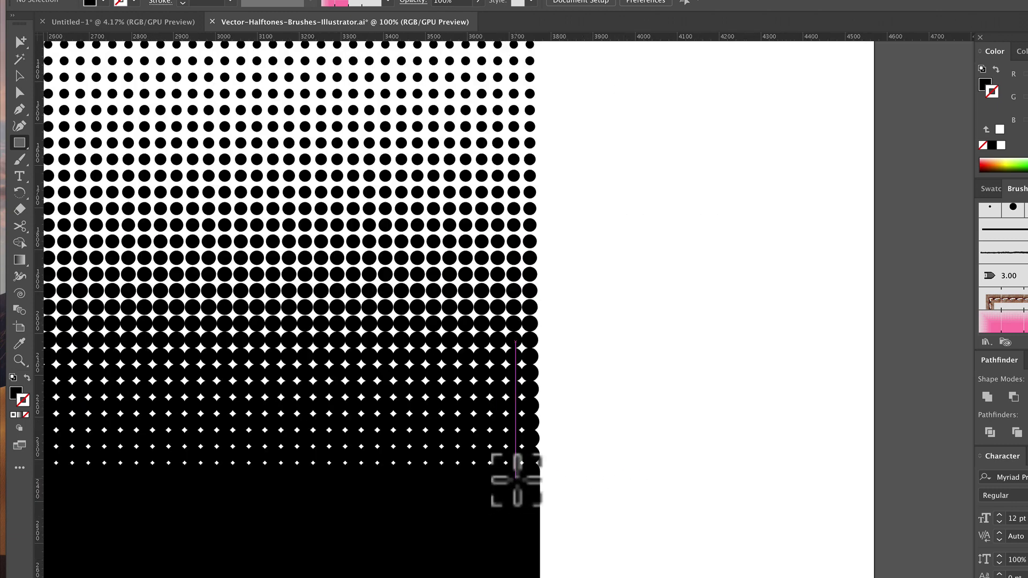
pyautogui.scroll(-3, 466, 488)
pyautogui.moveTo(412, 477); pyautogui.dragTo(587, 459)
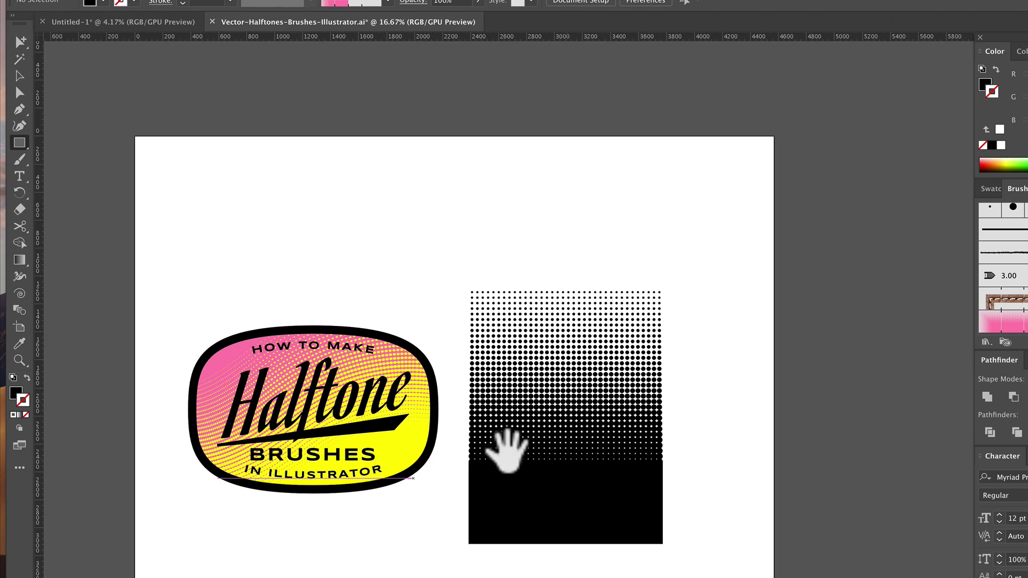
pyautogui.click(19, 75)
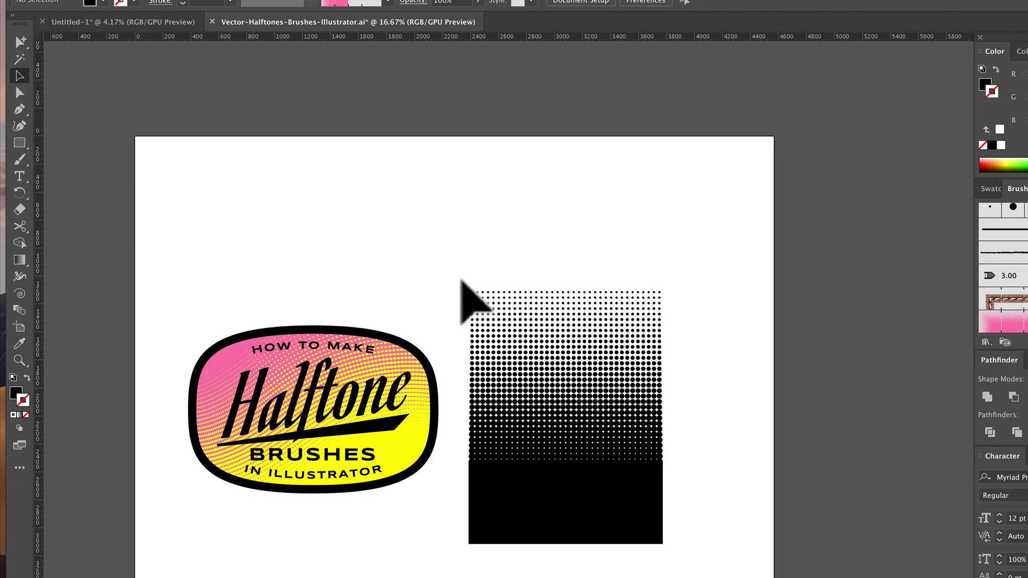
# Select the halftone group and drag a vertical guide through its first dot column.
pyautogui.moveTo(460, 278); pyautogui.dragTo(687, 552)
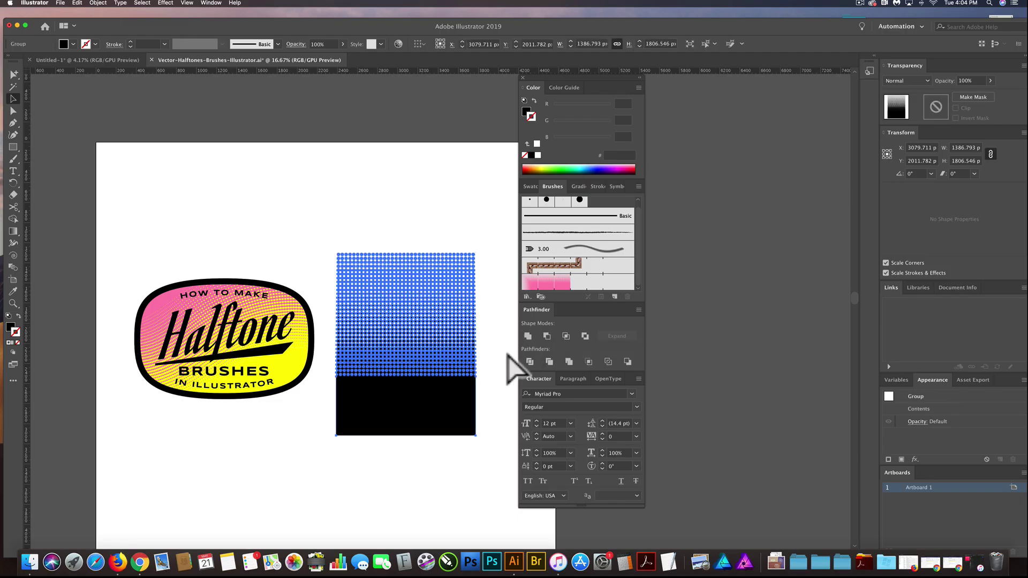
pyautogui.click(509, 364)
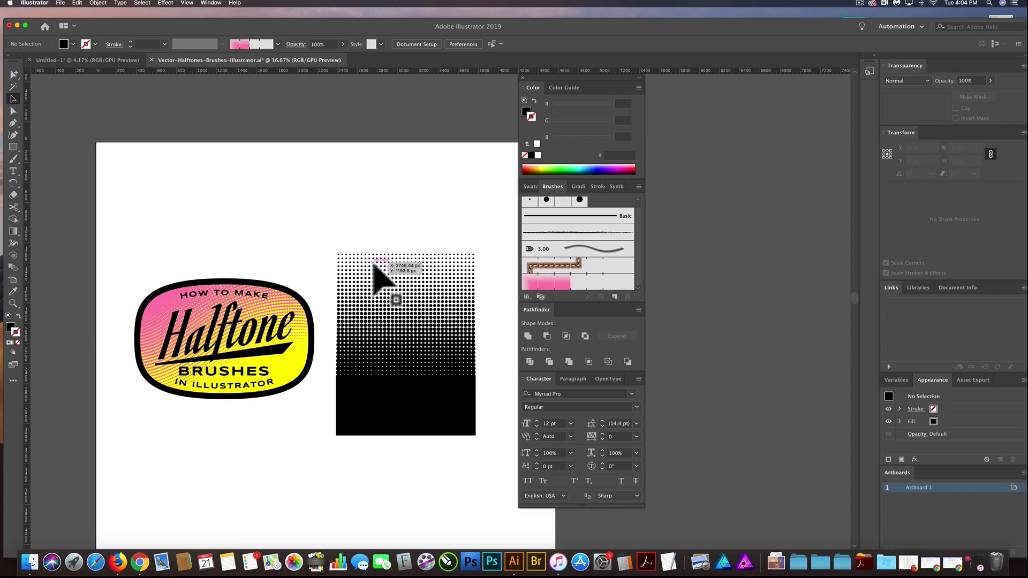
pyautogui.scroll(1, 376, 262)
pyautogui.scroll(3, 377, 262)
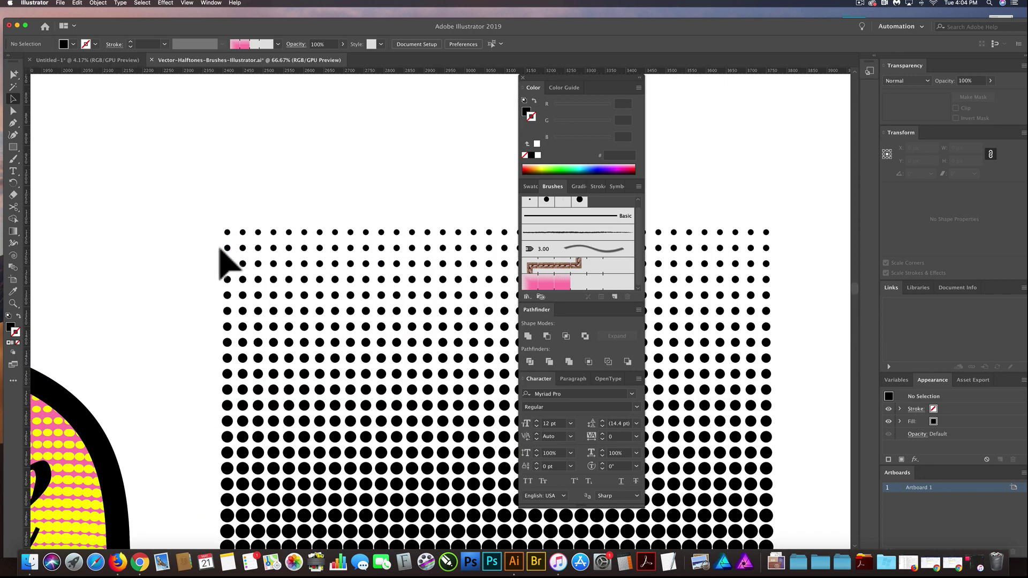
pyautogui.click(230, 234)
pyautogui.scroll(3, 233, 236)
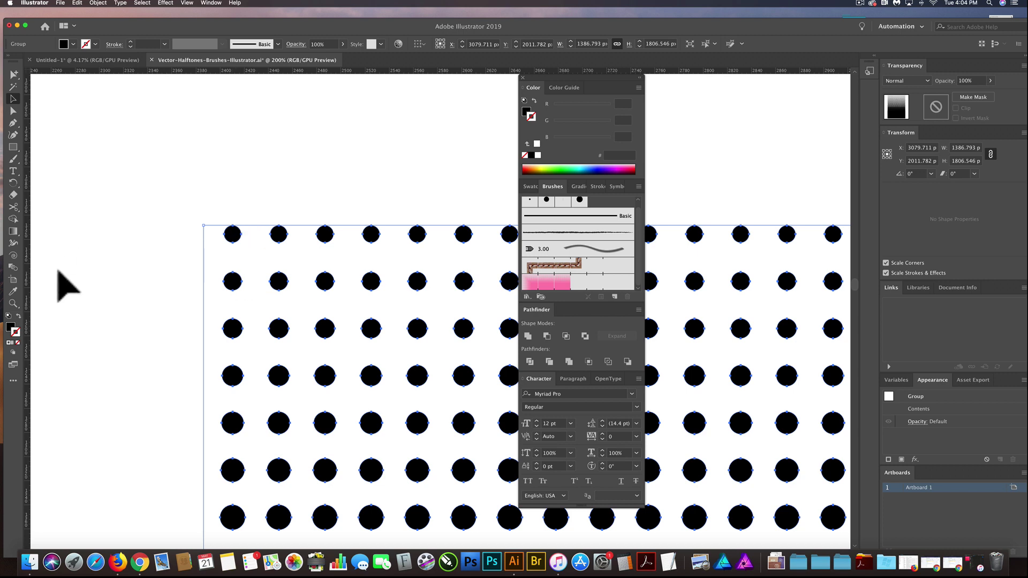
pyautogui.moveTo(26, 264); pyautogui.dragTo(231, 234)
# Deselect, then draw a rectangle between the guides covering the halftone.
pyautogui.scroll(-4, 382, 255)
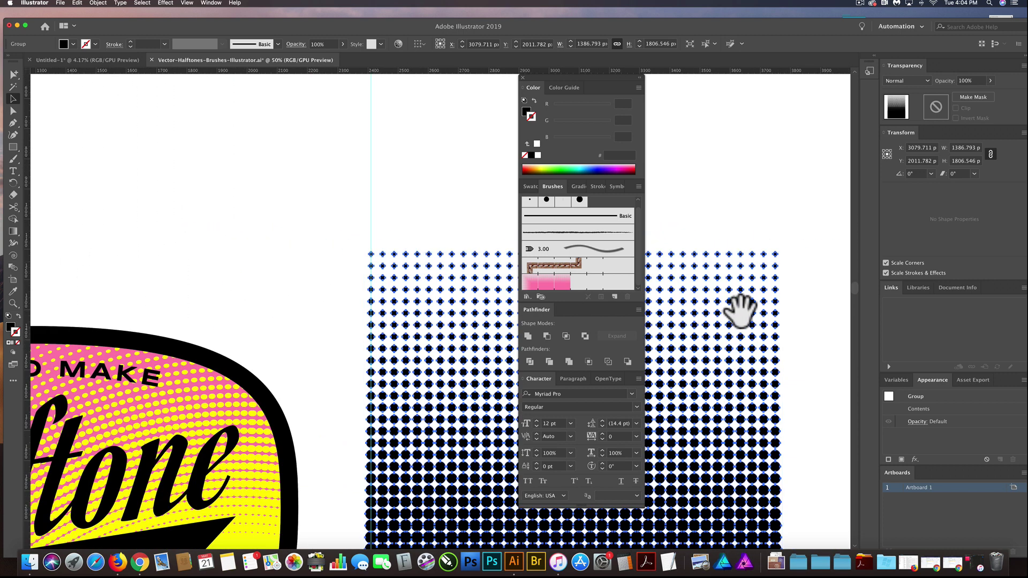
pyautogui.moveTo(739, 305); pyautogui.dragTo(391, 277)
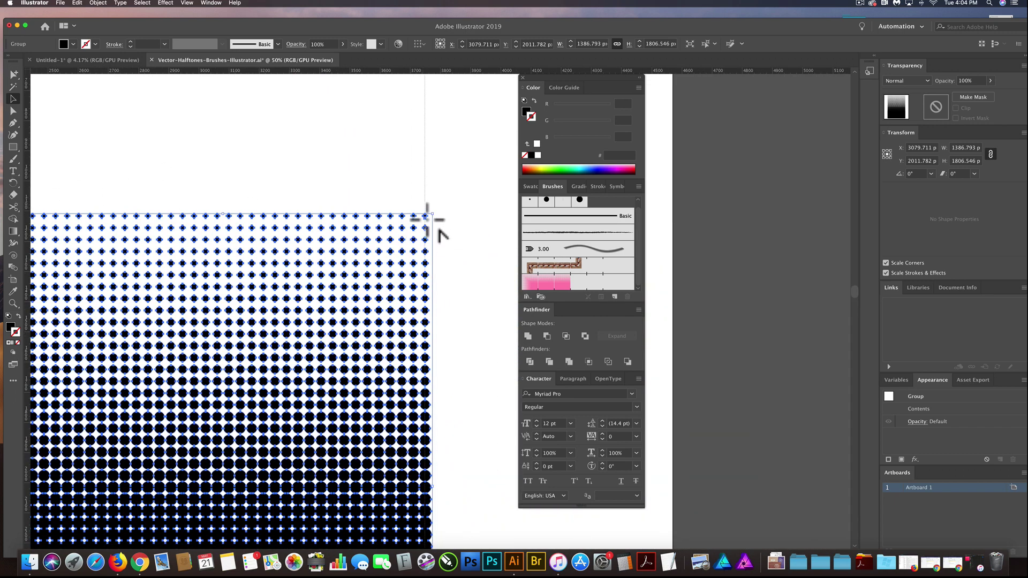
pyautogui.scroll(6, 431, 217)
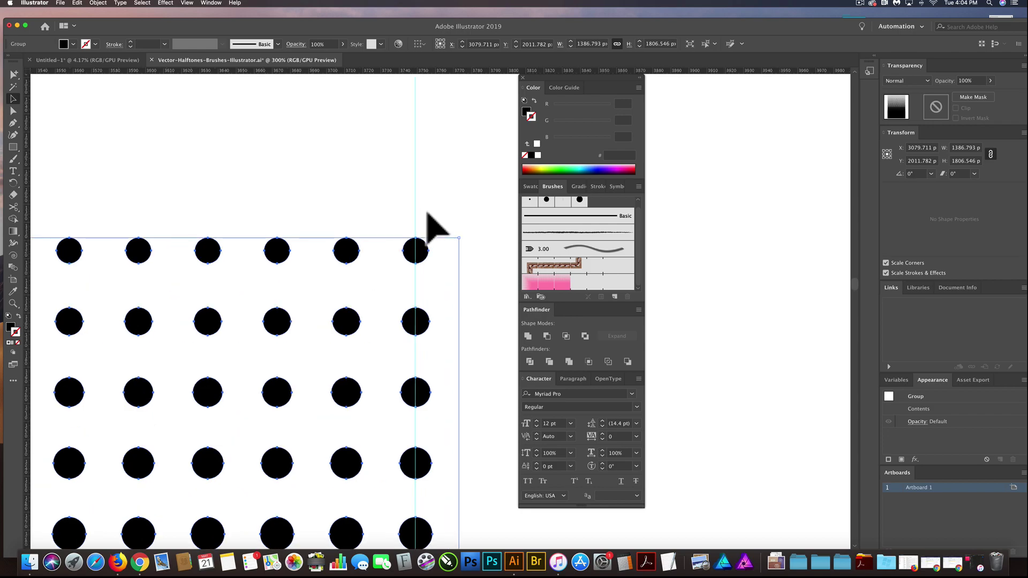
pyautogui.scroll(-5, 427, 214)
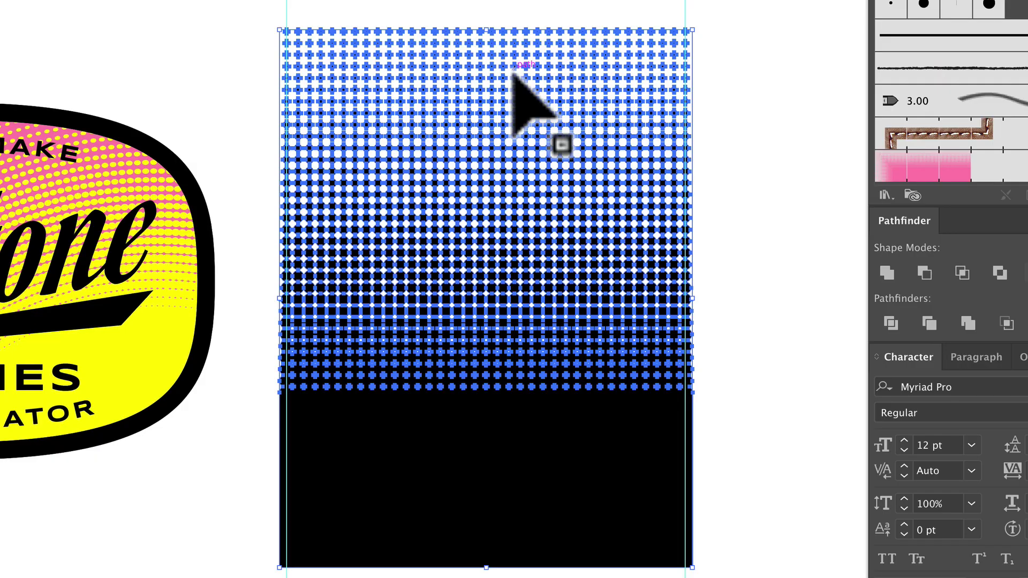
pyautogui.hotkey('ctrl', 'shift', 'a')
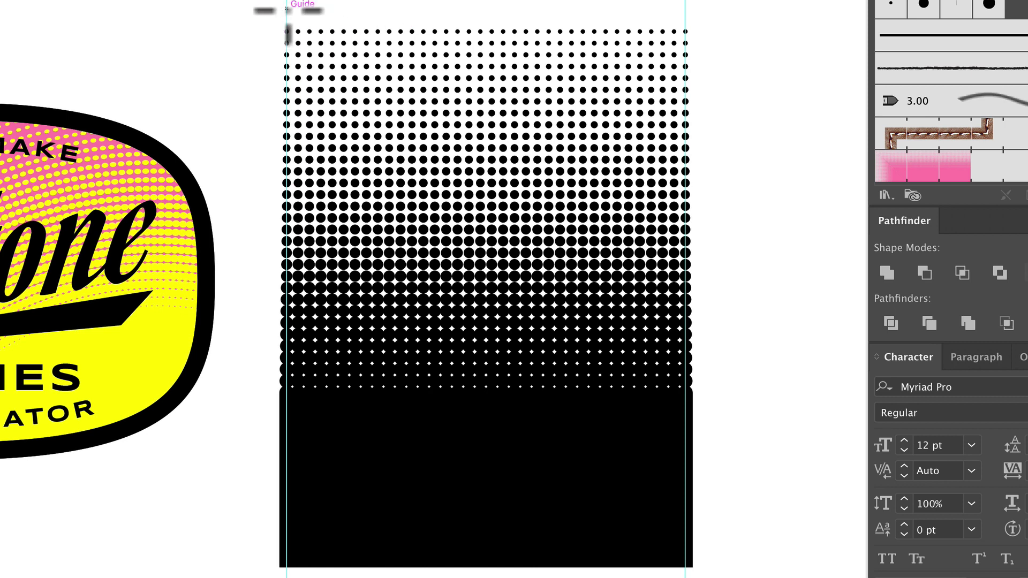
pyautogui.moveTo(287, 9)
pyautogui.mouseDown()
pyautogui.moveTo(298, 64)
pyautogui.moveTo(509, 540)
pyautogui.moveTo(685, 567)
pyautogui.mouseUp()
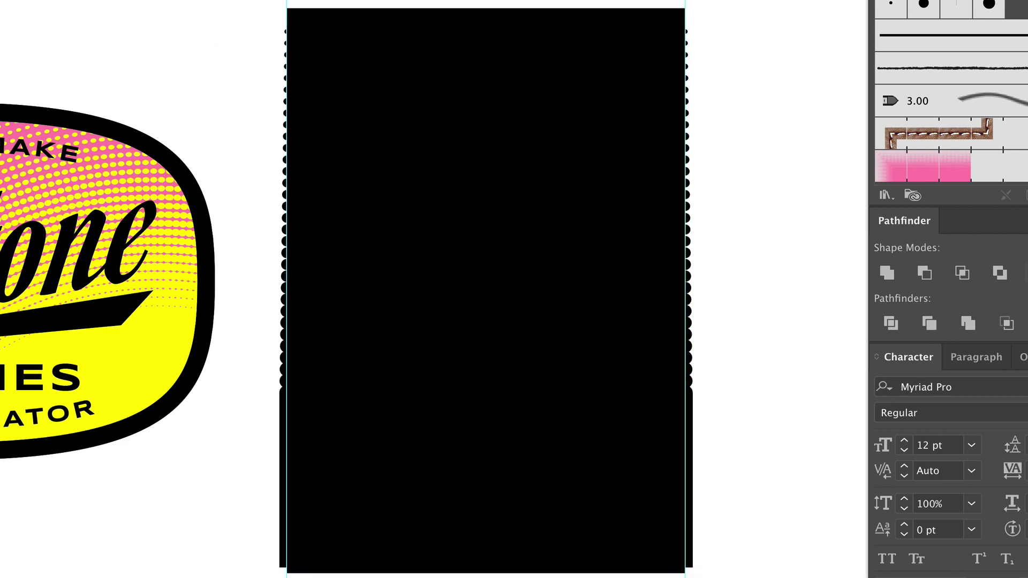
# Select all and clip the dot grid inside the rectangle as a clipping mask.
pyautogui.hotkey('ctrl', 'a')
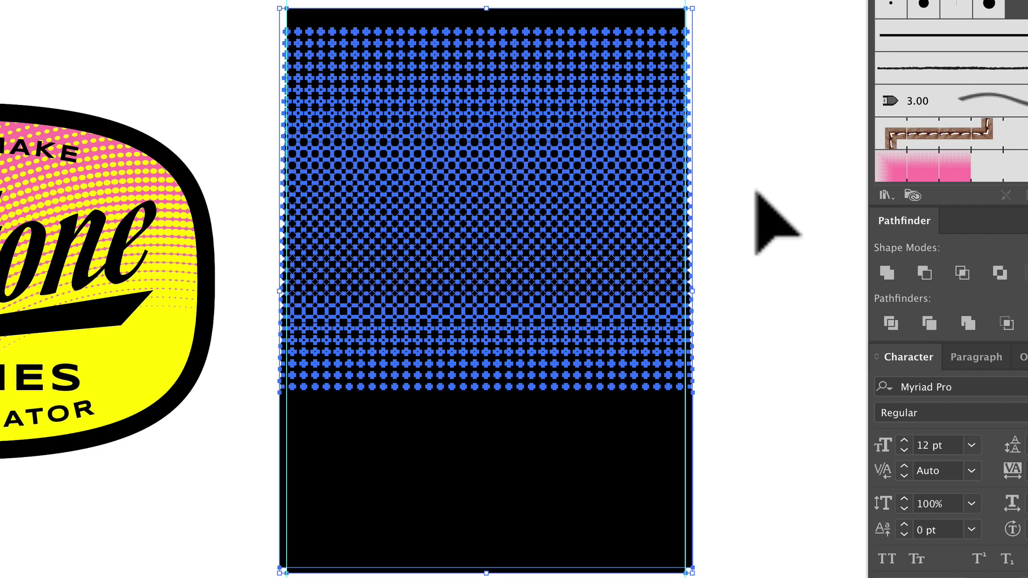
pyautogui.press('a')
pyautogui.hotkey('ctrl', '8')
pyautogui.press('v')
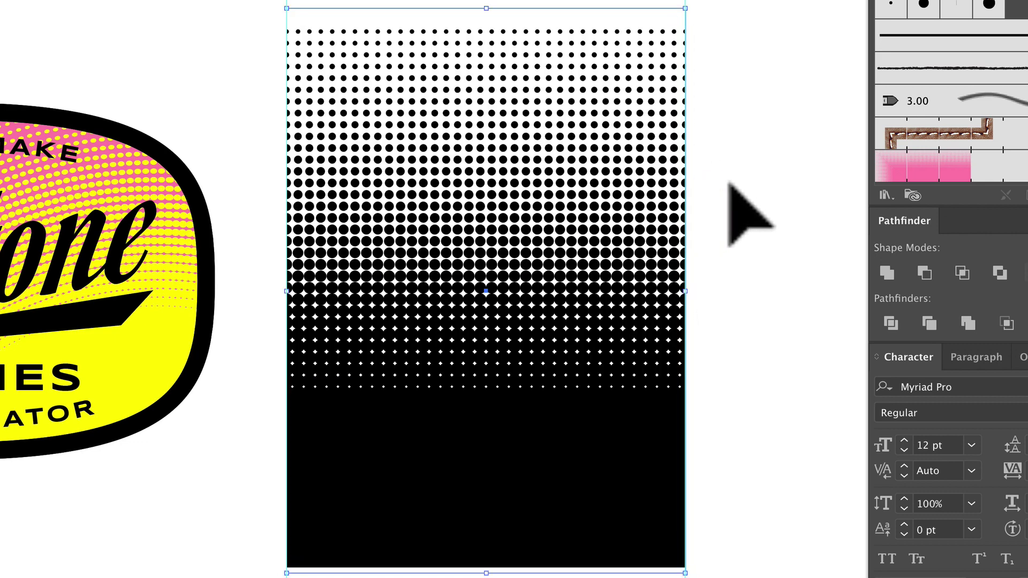
# Duplicate the clipped halftone to the right, then slide the copy back closer.
pyautogui.press('a')
pyautogui.click(655, 377)
pyautogui.press('v')
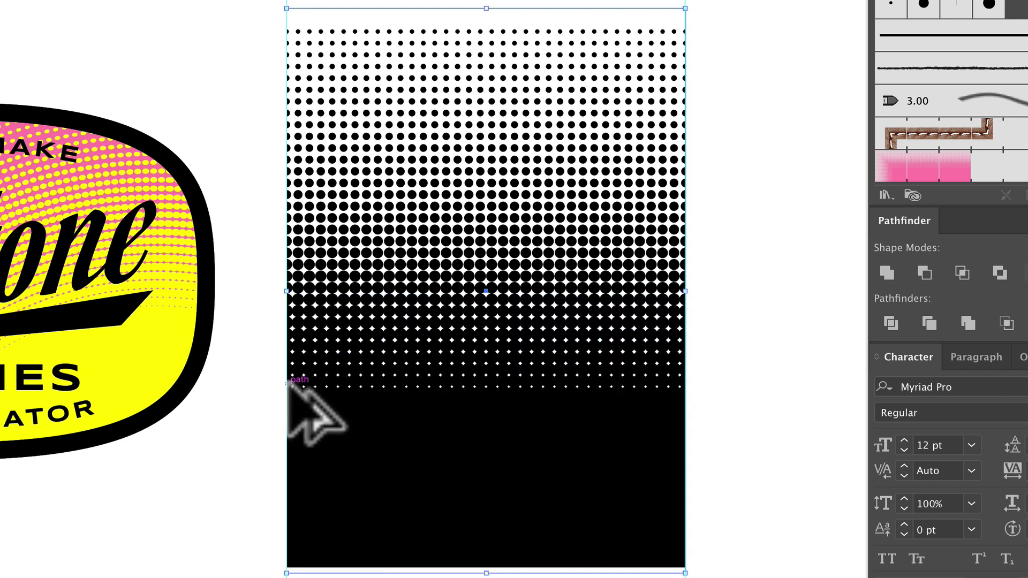
pyautogui.moveTo(291, 381); pyautogui.dragTo(738, 378)
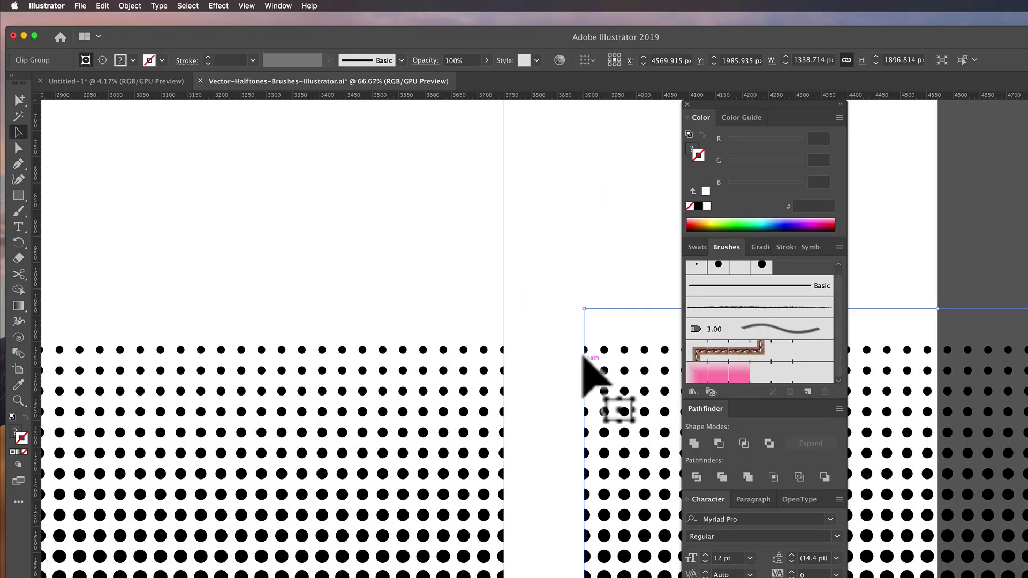
pyautogui.moveTo(583, 354); pyautogui.dragTo(506, 355)
# Select and delete the duplicate halftone copy.
pyautogui.click(564, 266)
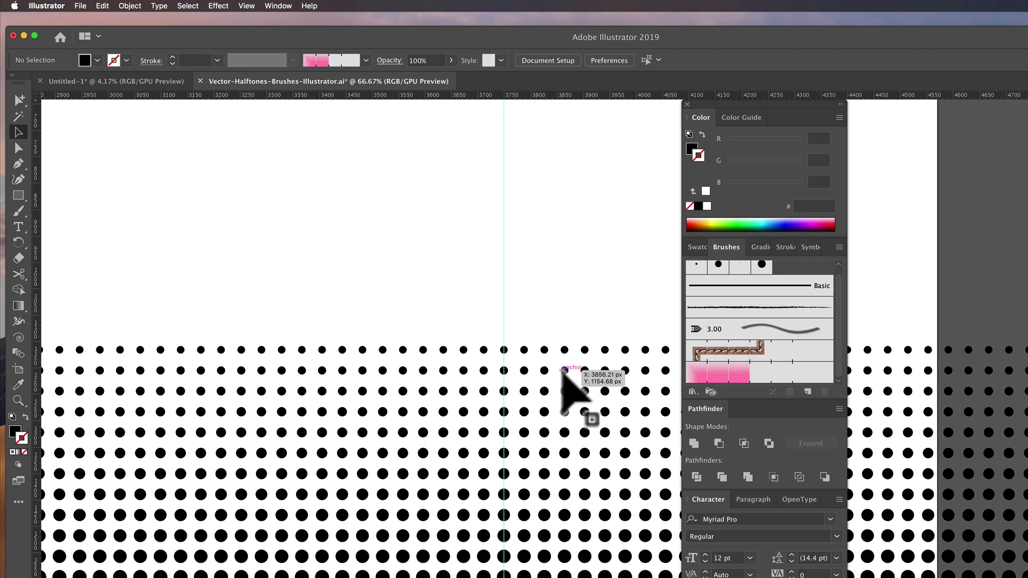
pyautogui.click(562, 369)
pyautogui.press('super+shift+a')
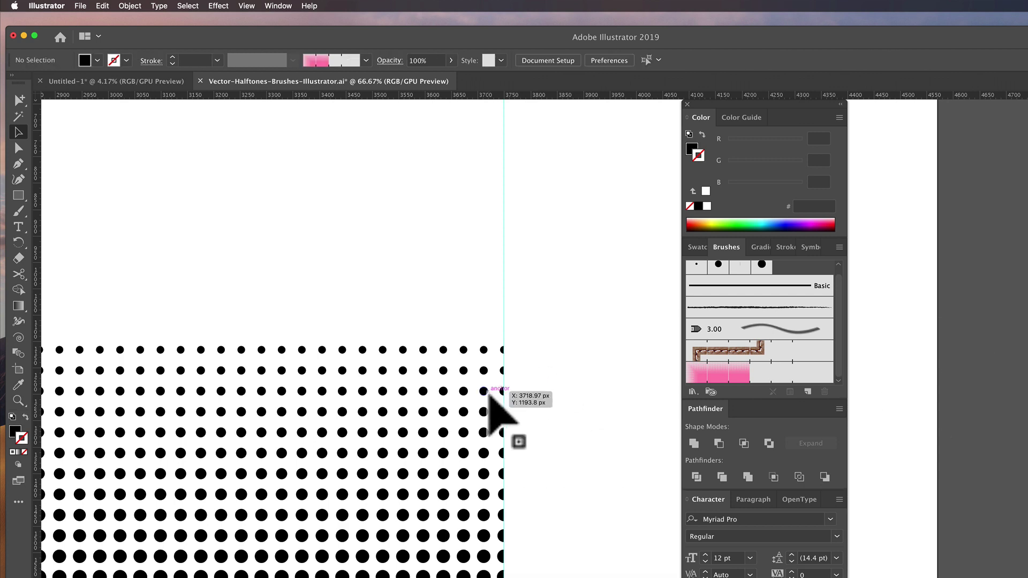
pyautogui.scroll(-2, 490, 394)
pyautogui.scroll(-5, 441, 397)
pyautogui.hscroll(-2, 441, 397)
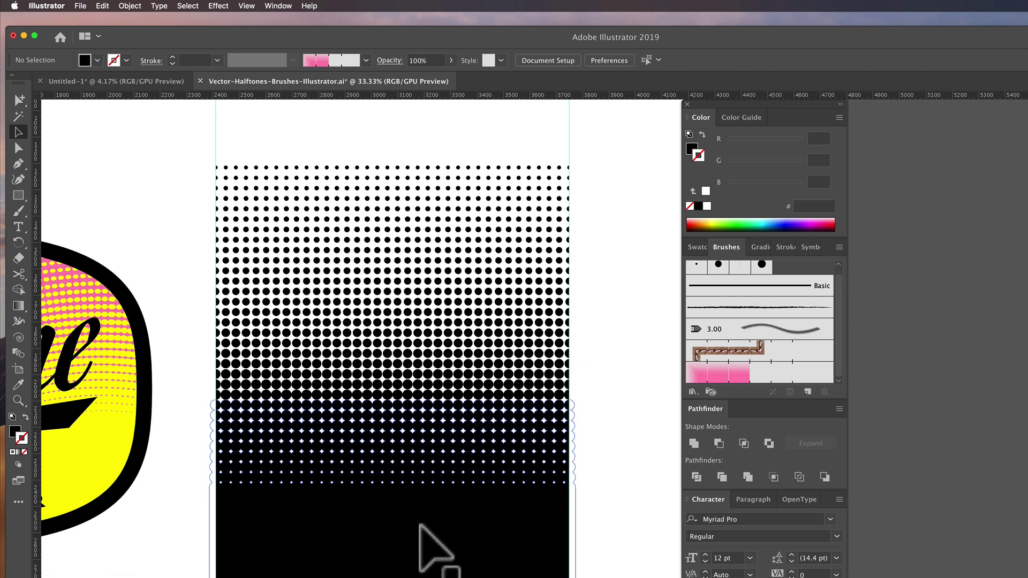
# Apply Pathfinder Merge to the clipped halftone, inspect its dots in isolation, then reselect it.
pyautogui.click(436, 543)
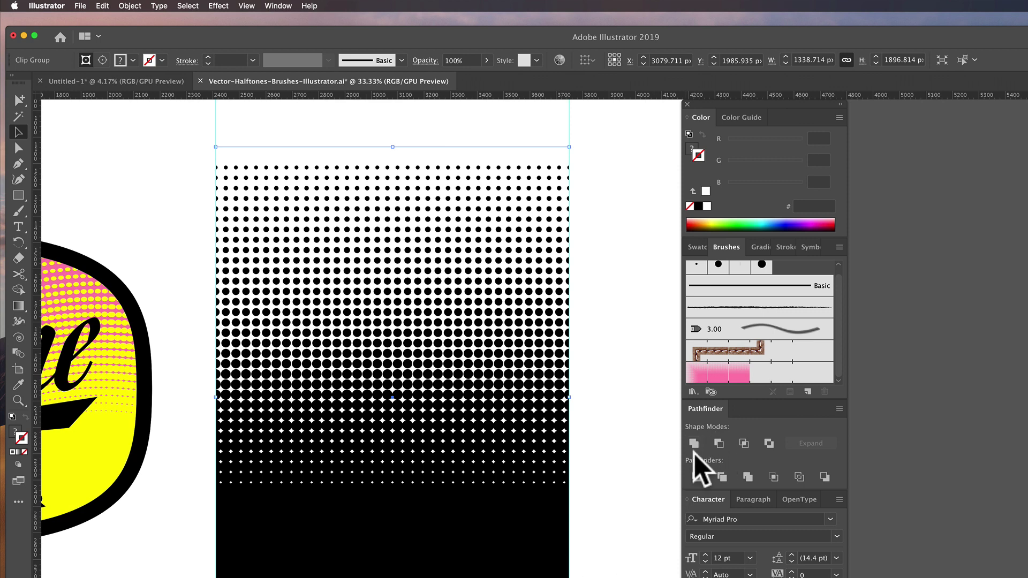
pyautogui.click(747, 477)
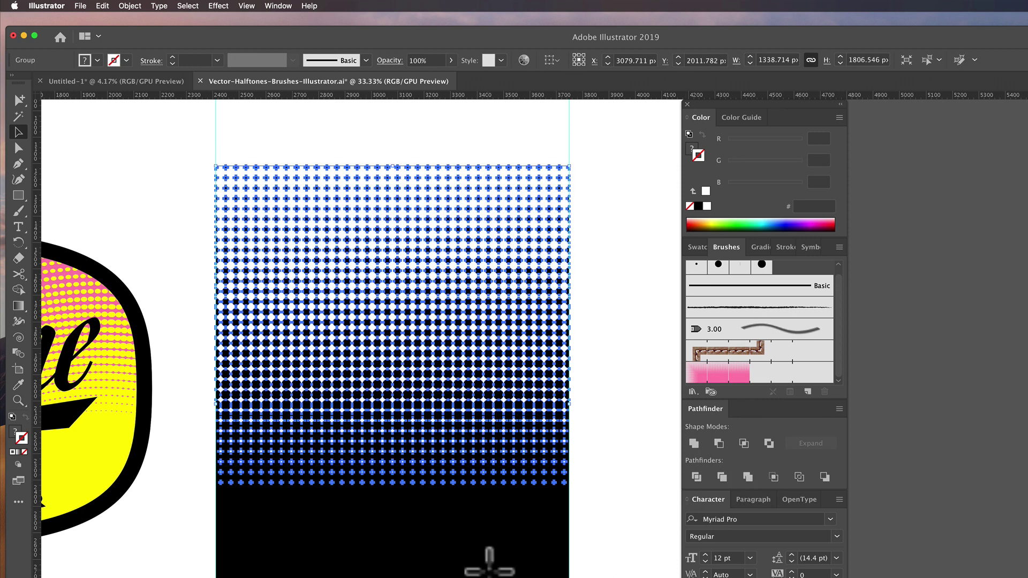
pyautogui.doubleClick(486, 569)
pyautogui.press('super+a')
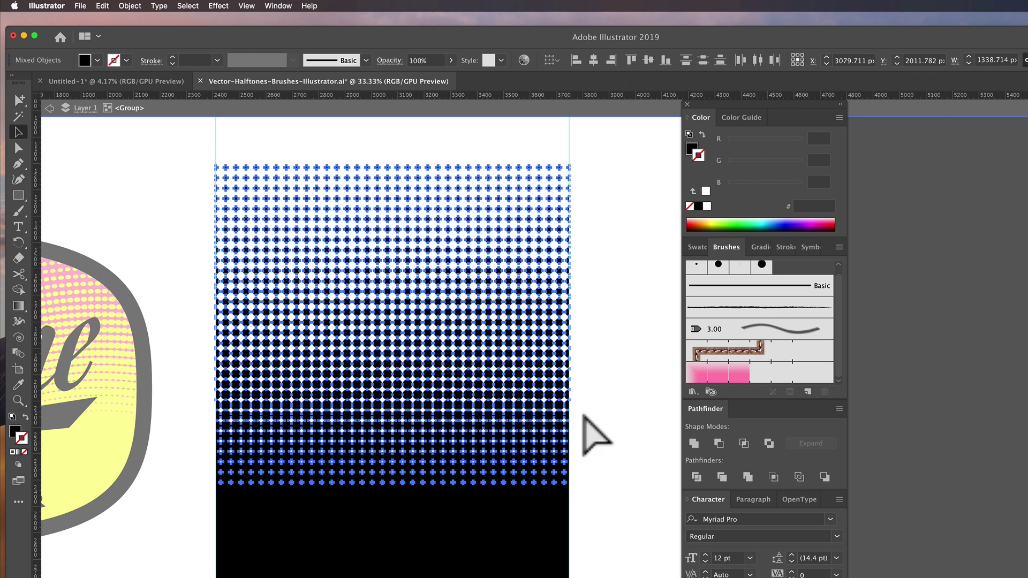
pyautogui.click(584, 415)
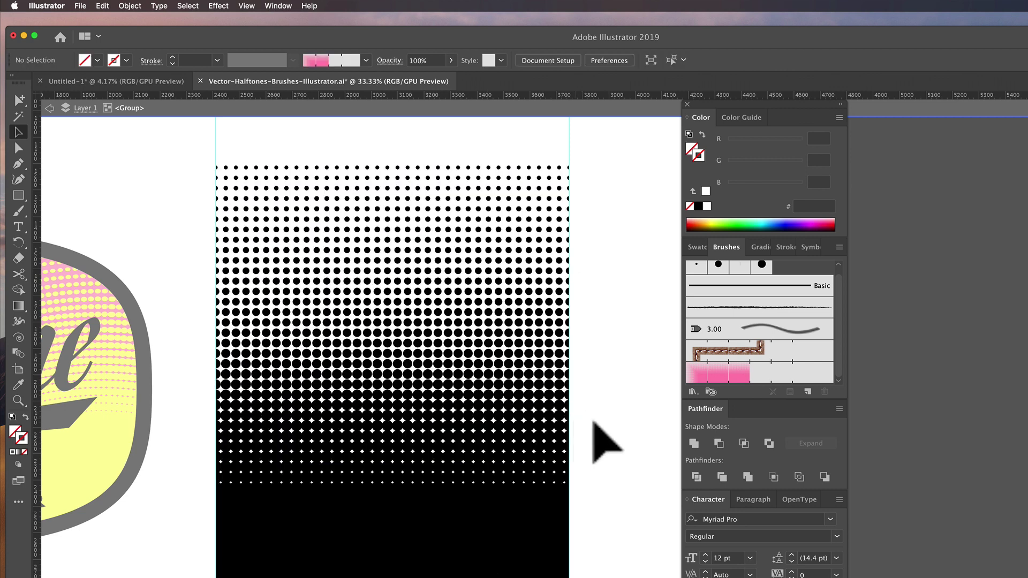
pyautogui.doubleClick(598, 423)
pyautogui.click(479, 551)
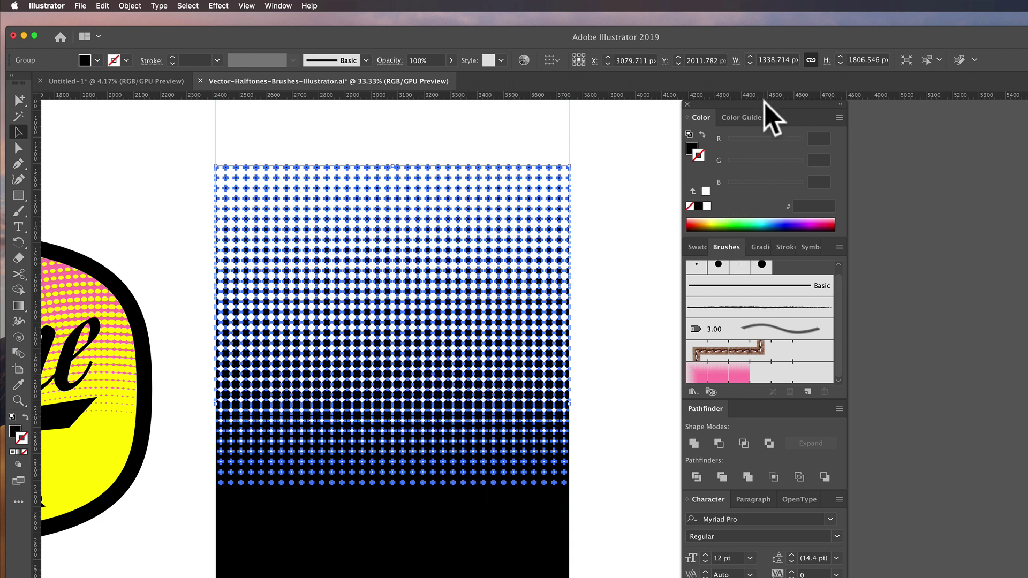
# Drag the merged halftone into the Brushes panel as a Pattern Brush using Hue Shift colorization.
pyautogui.moveTo(765, 102); pyautogui.dragTo(714, 110)
pyautogui.moveTo(471, 562); pyautogui.dragTo(719, 390)
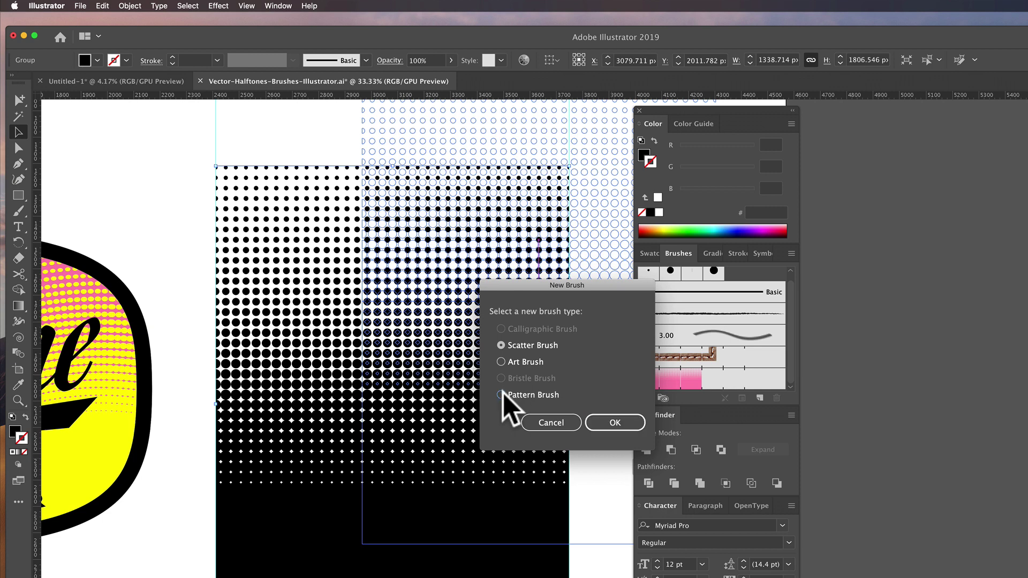
pyautogui.click(615, 423)
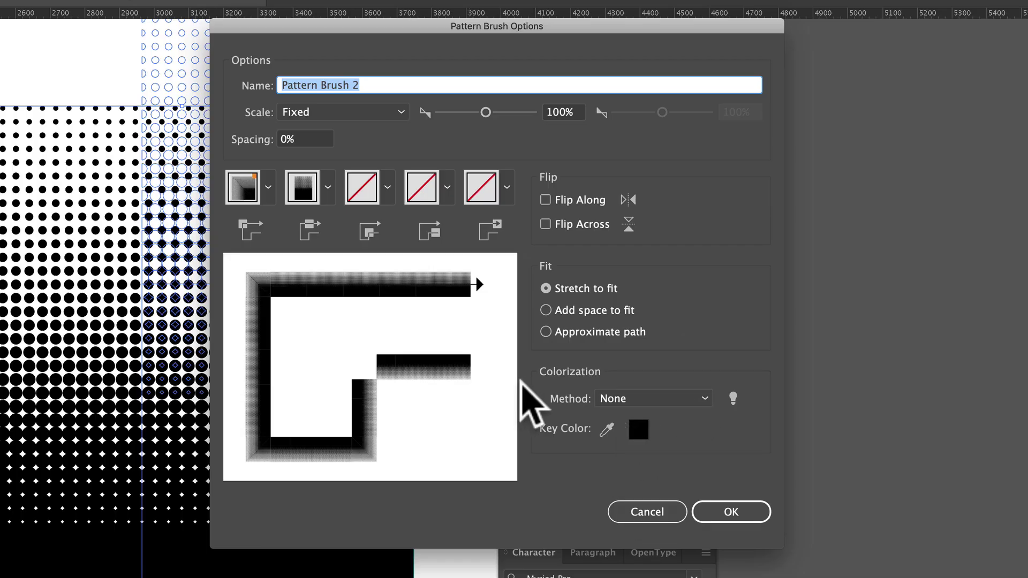
pyautogui.click(701, 400)
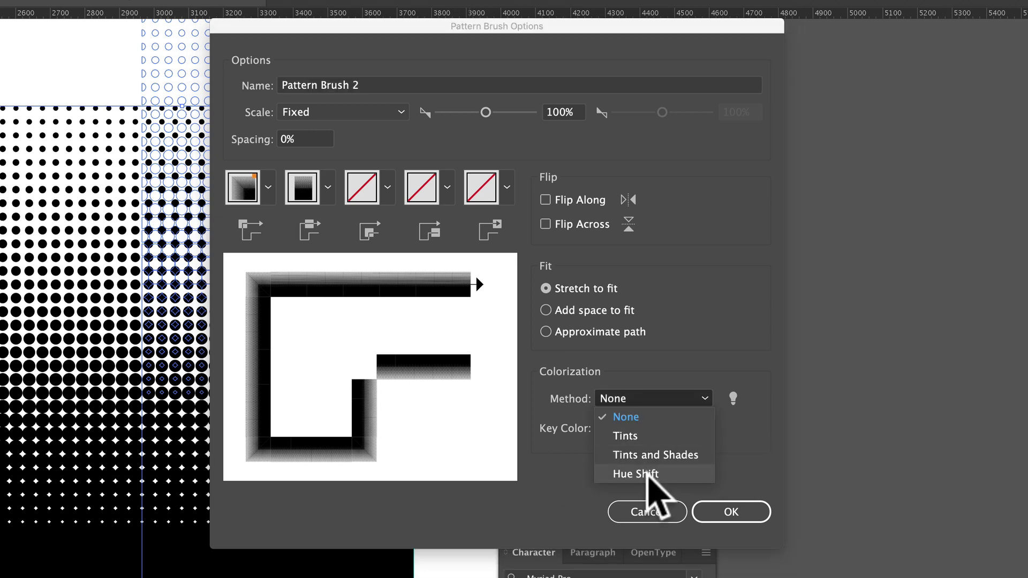
pyautogui.click(644, 475)
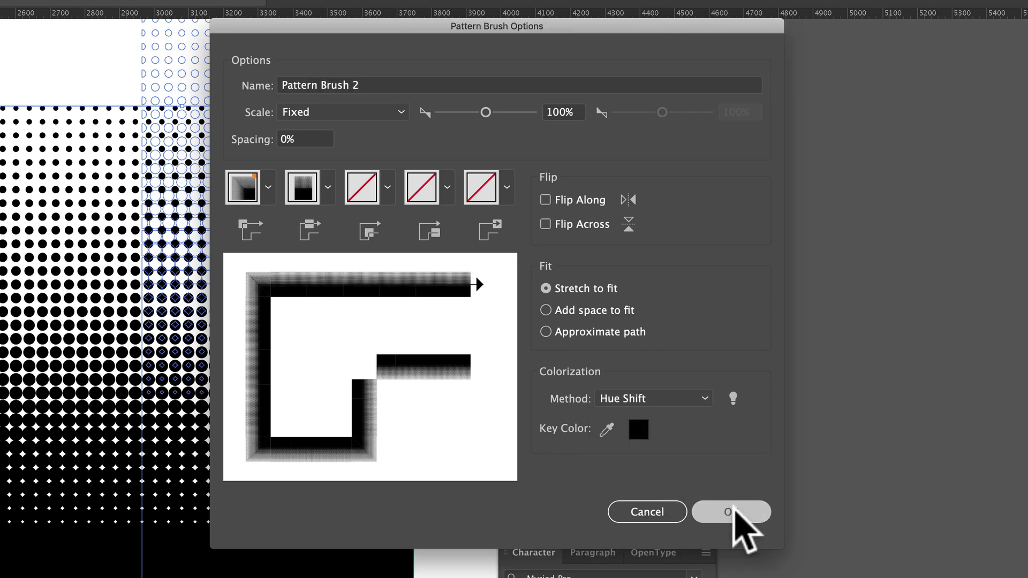
pyautogui.click(738, 511)
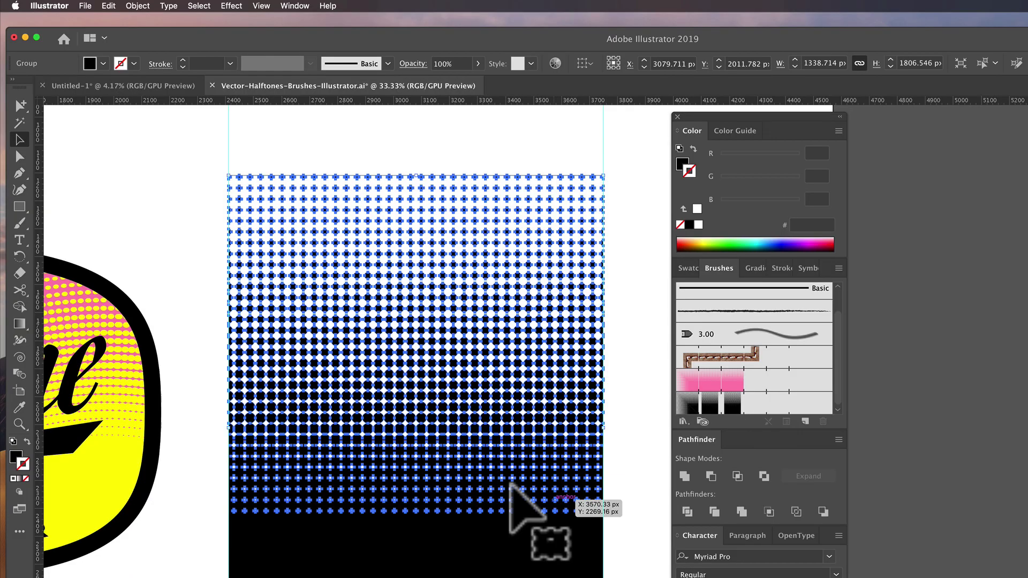
pyautogui.press('super+minus')
pyautogui.press('super+minus')
pyautogui.press('super+minus')
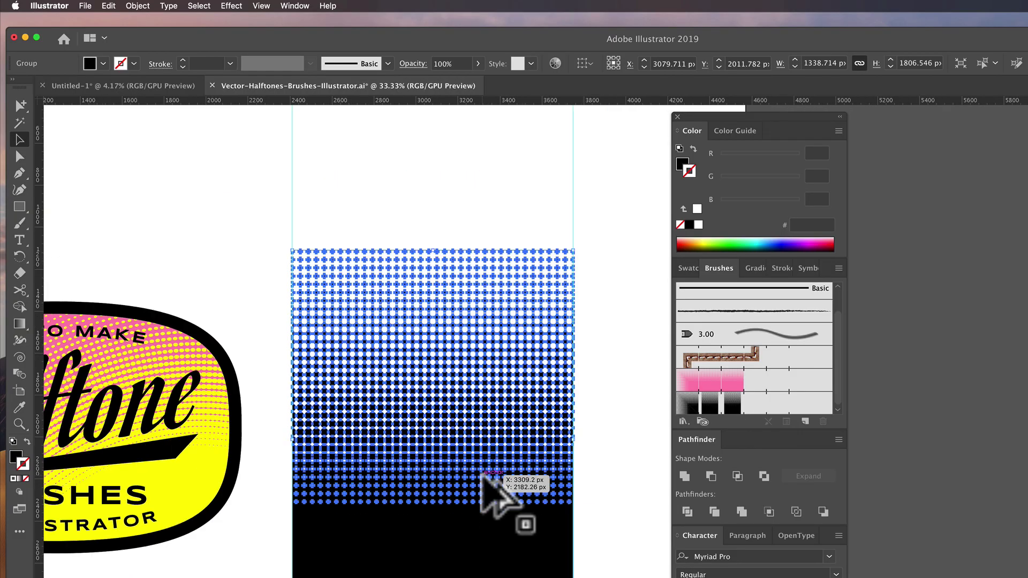
# Draw a circle right of the badge, apply Pattern Brush 2, and swap fill and stroke.
pyautogui.moveTo(466, 524); pyautogui.dragTo(584, 274)
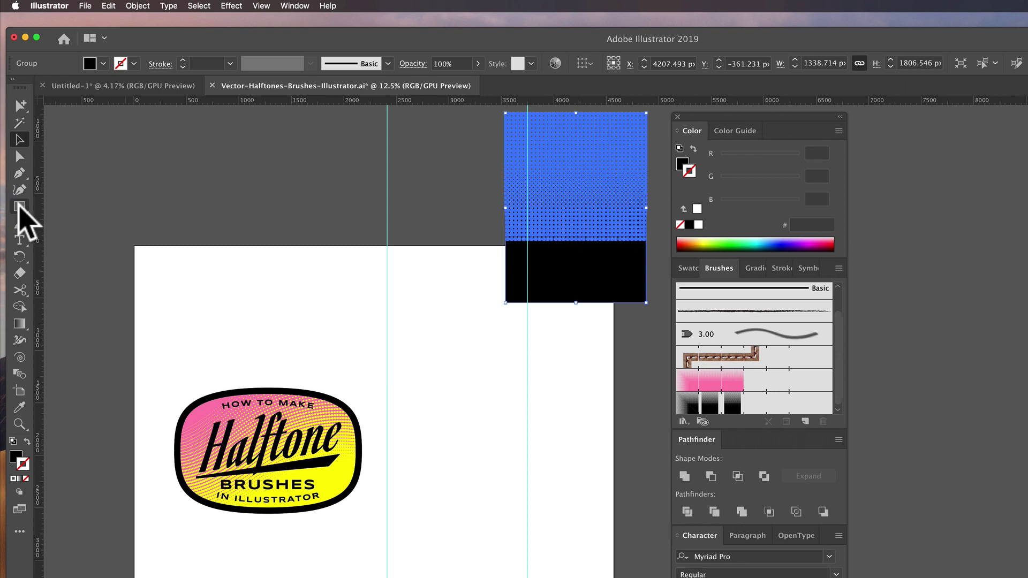
pyautogui.moveTo(19, 207); pyautogui.dragTo(60, 222)
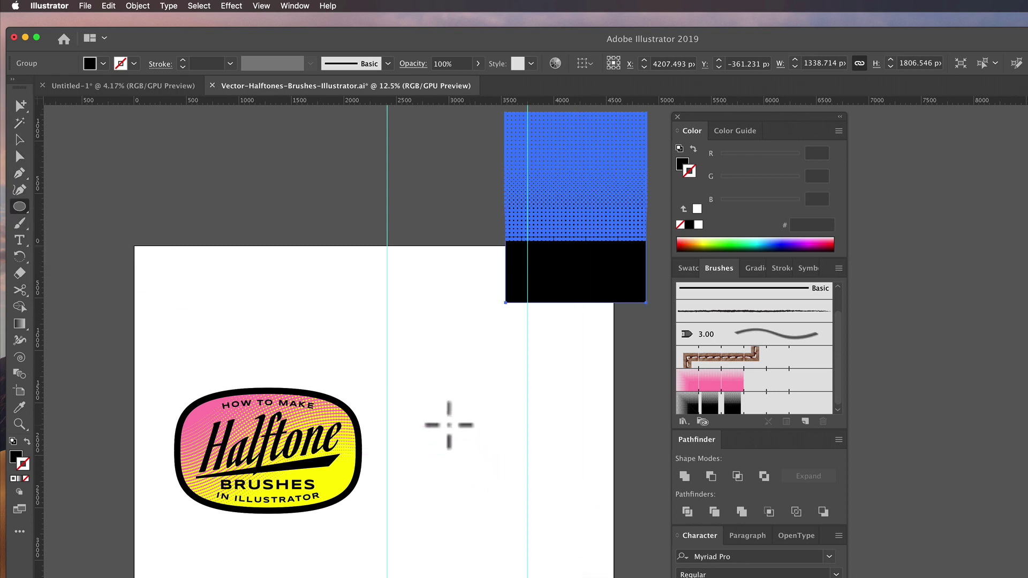
pyautogui.moveTo(444, 421)
pyautogui.mouseDown()
pyautogui.moveTo(557, 556)
pyautogui.moveTo(590, 567)
pyautogui.mouseUp()
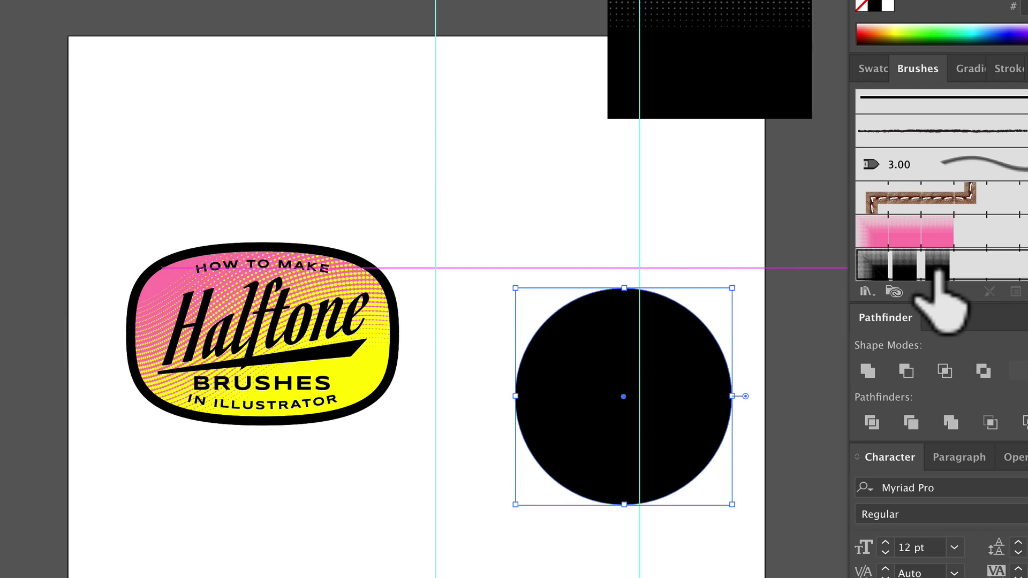
pyautogui.click(938, 271)
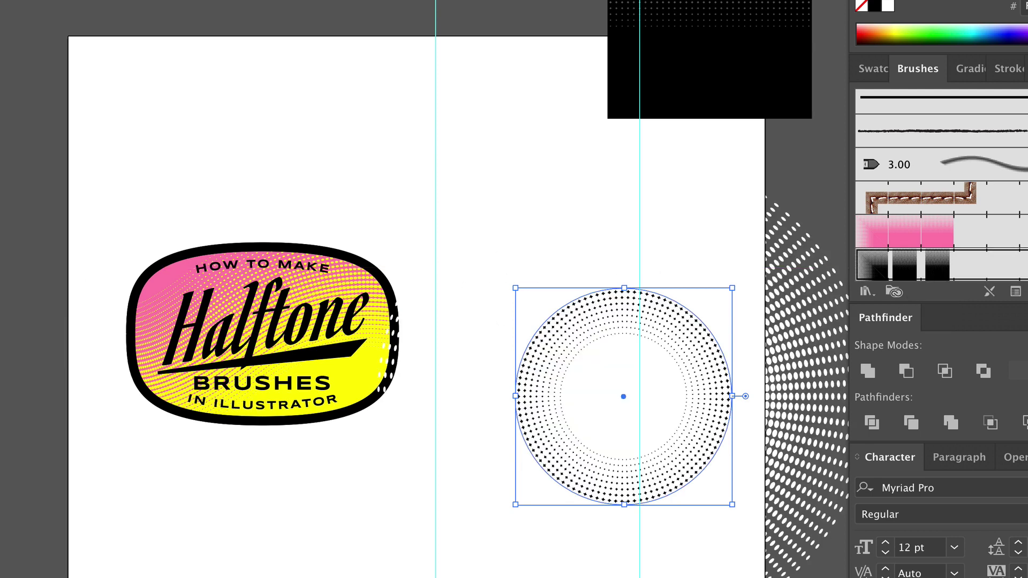
pyautogui.hotkey('shift', 'x')
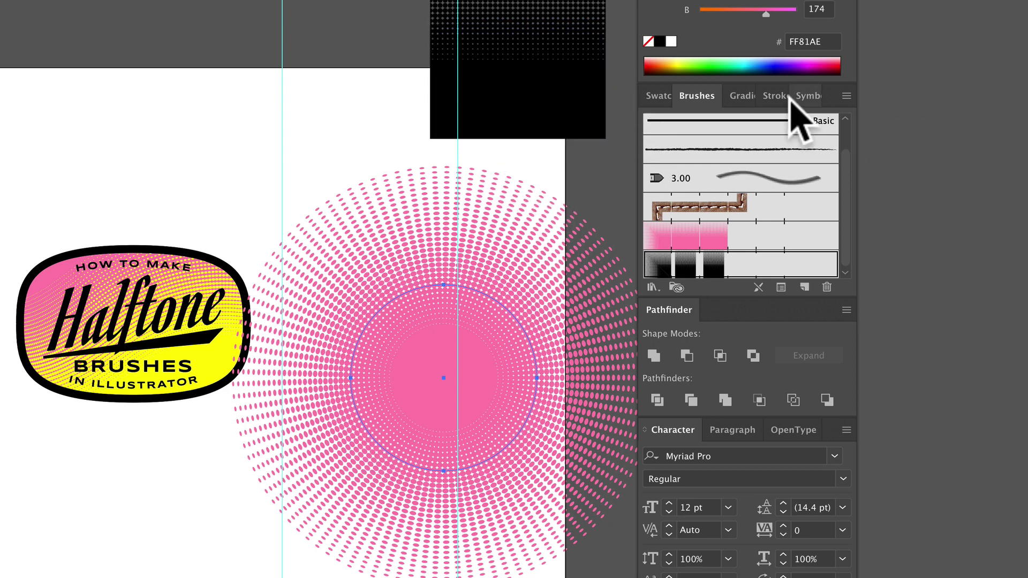
# Set the circle's stroke weight to 1 pt and move it down to the right.
pyautogui.click(772, 97)
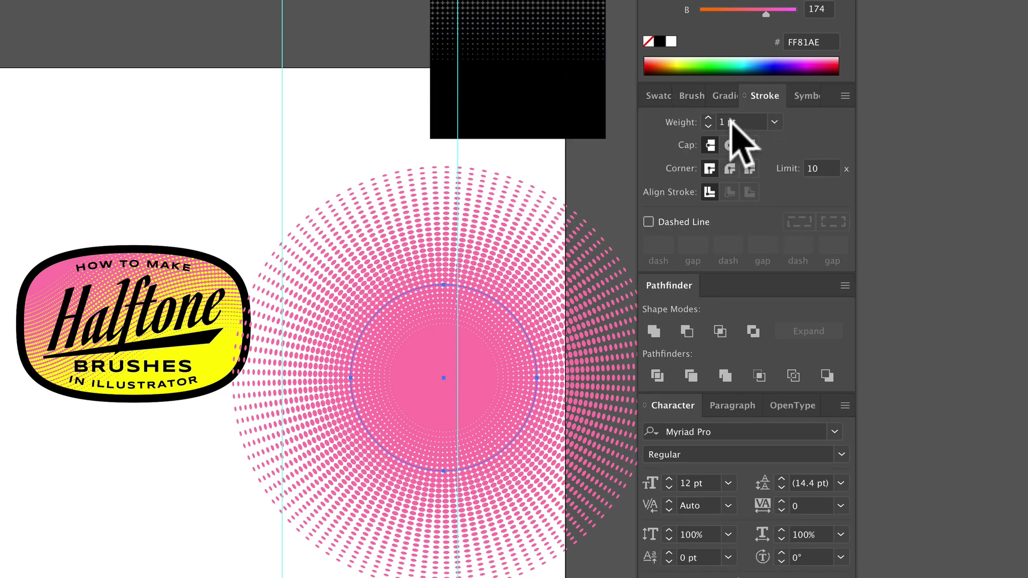
pyautogui.click(774, 122)
pyautogui.click(799, 159)
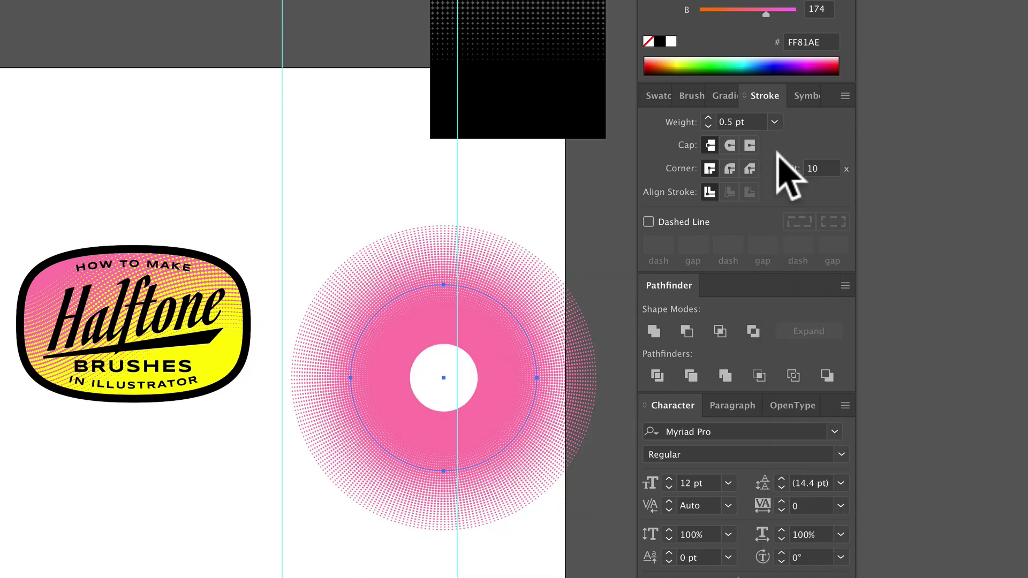
pyautogui.click(774, 122)
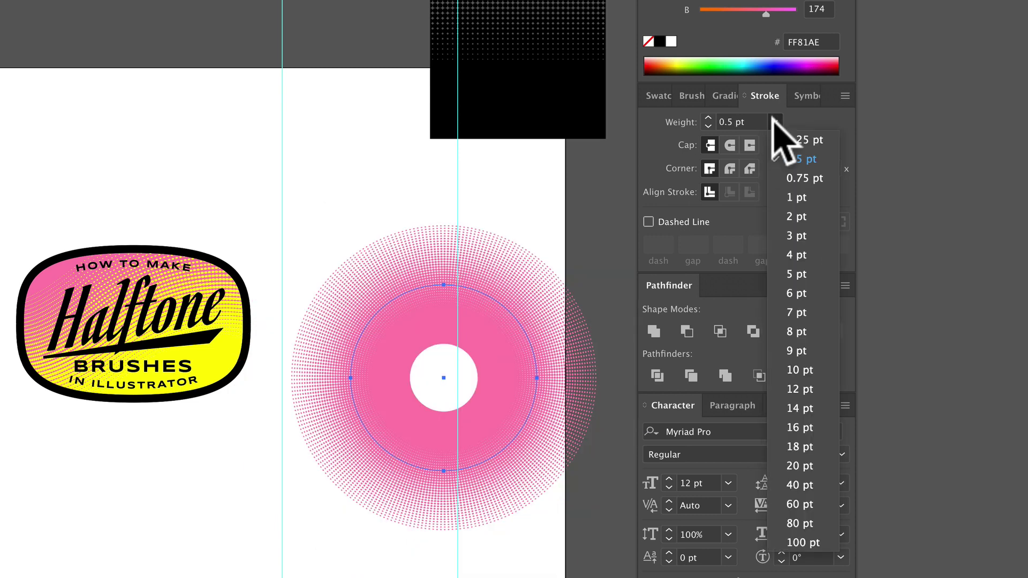
pyautogui.click(779, 169)
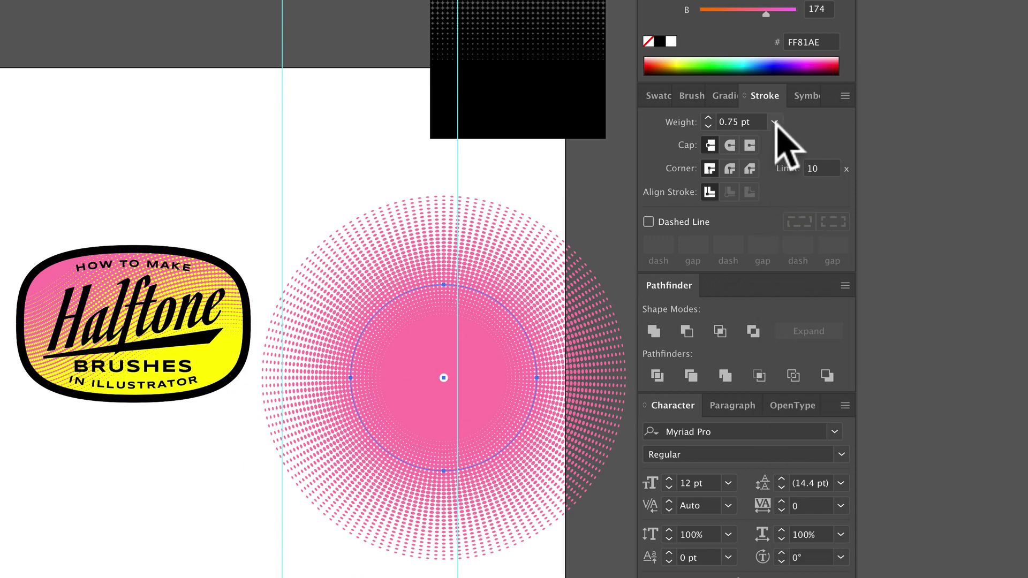
pyautogui.click(775, 123)
pyautogui.click(783, 187)
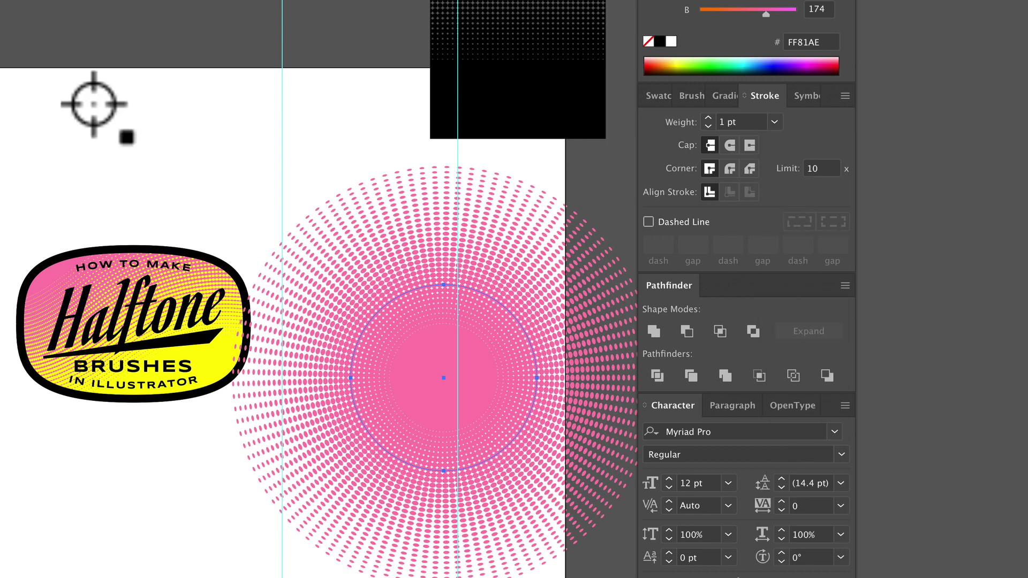
pyautogui.press('v')
pyautogui.moveTo(437, 379); pyautogui.dragTo(1027, 577)
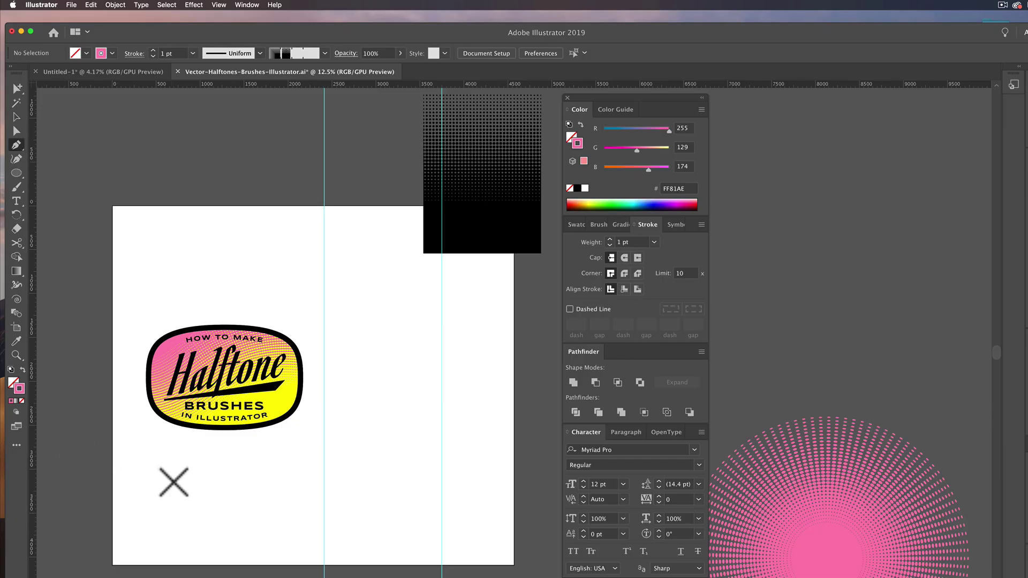
# Draw a curvy Pen path below the badge and apply Pattern Brush 2 to it.
pyautogui.moveTo(54, 475); pyautogui.dragTo(96, 522)
pyautogui.moveTo(256, 510); pyautogui.dragTo(321, 472)
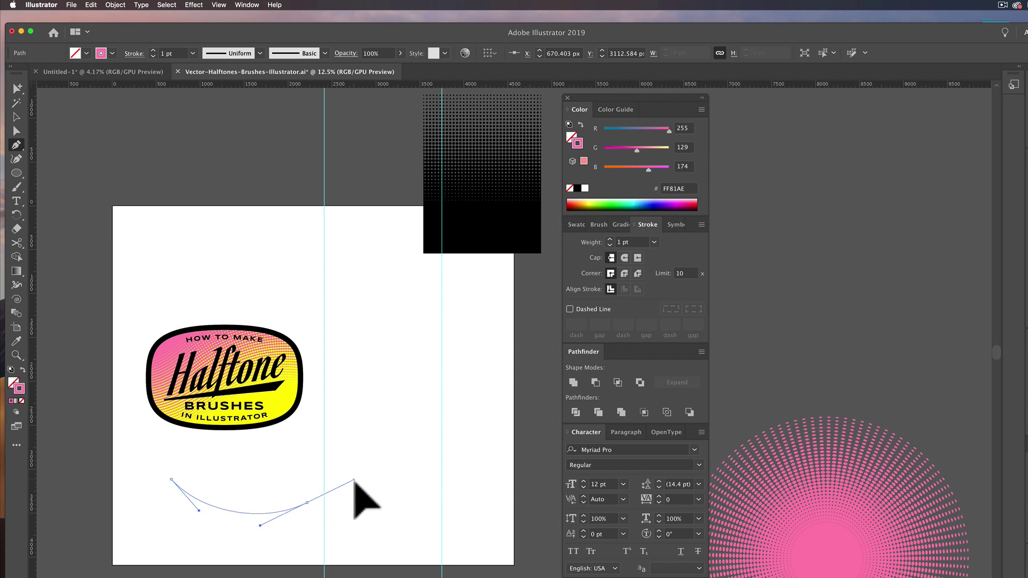
pyautogui.moveTo(443, 421); pyautogui.dragTo(507, 411)
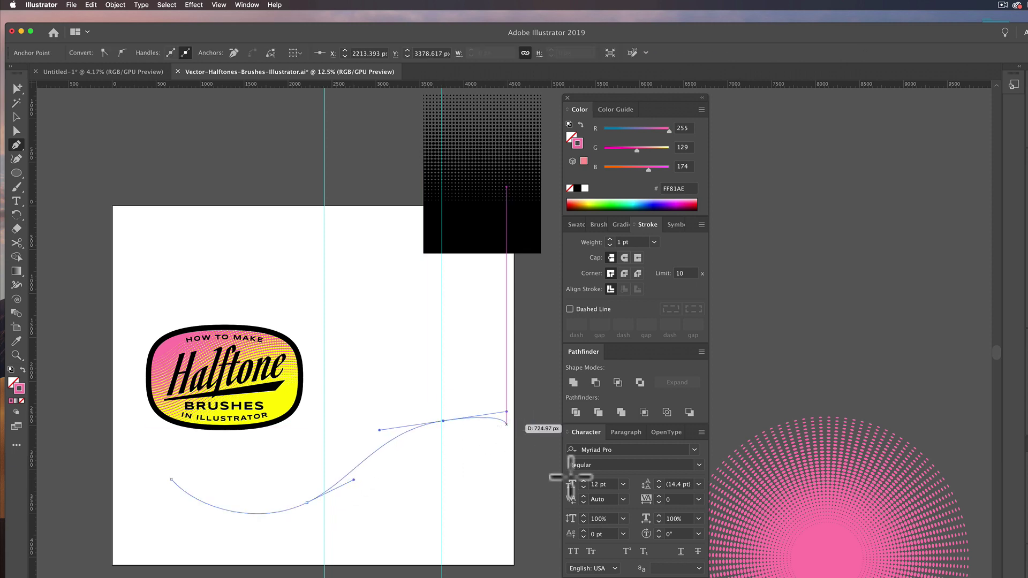
pyautogui.scroll(-3, 321, 348)
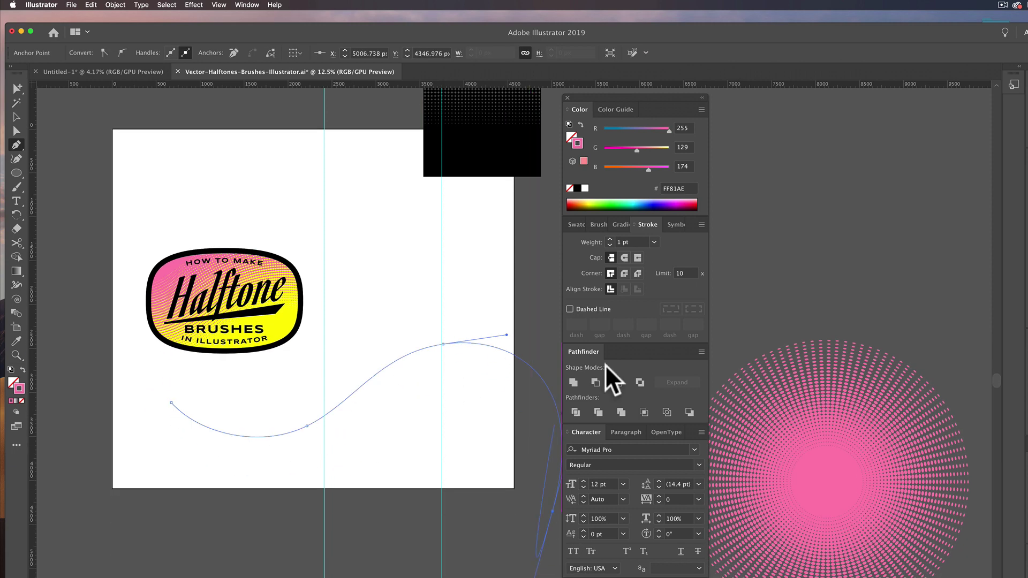
pyautogui.click(602, 223)
pyautogui.click(612, 339)
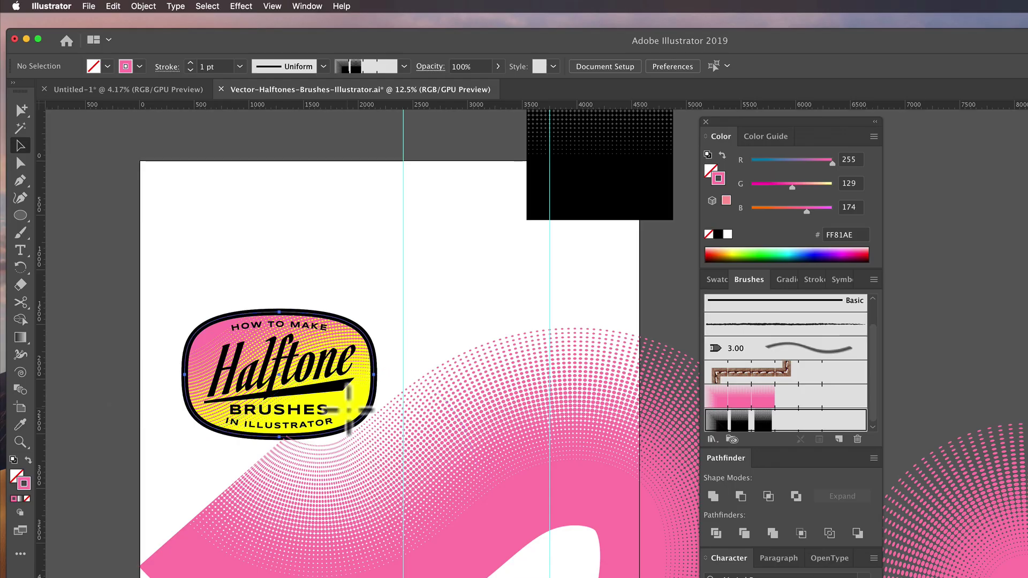
# Move the halftone wave across the badge, narrow it, and nudge it up-right.
pyautogui.doubleClick(280, 327)
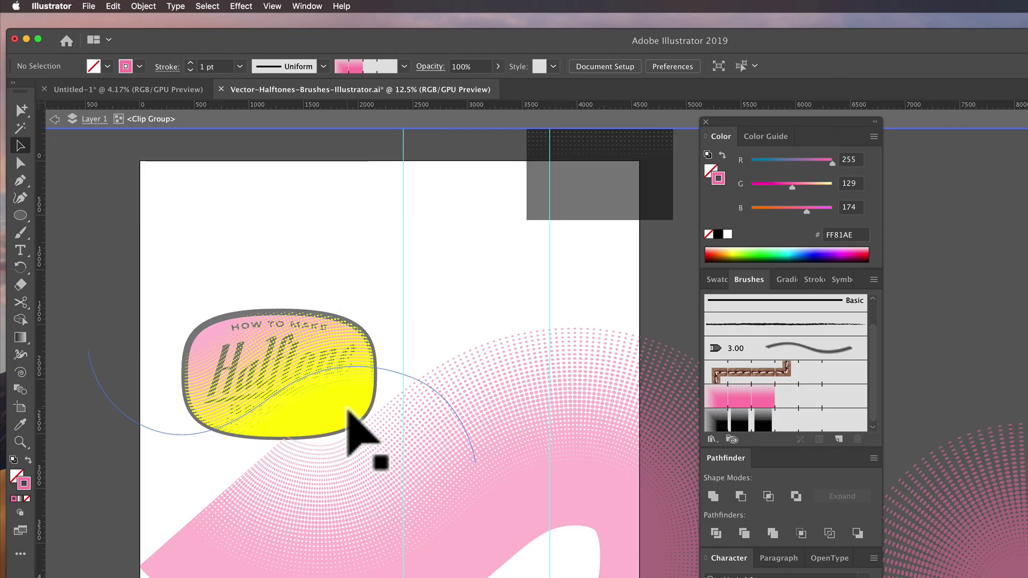
pyautogui.click(349, 410)
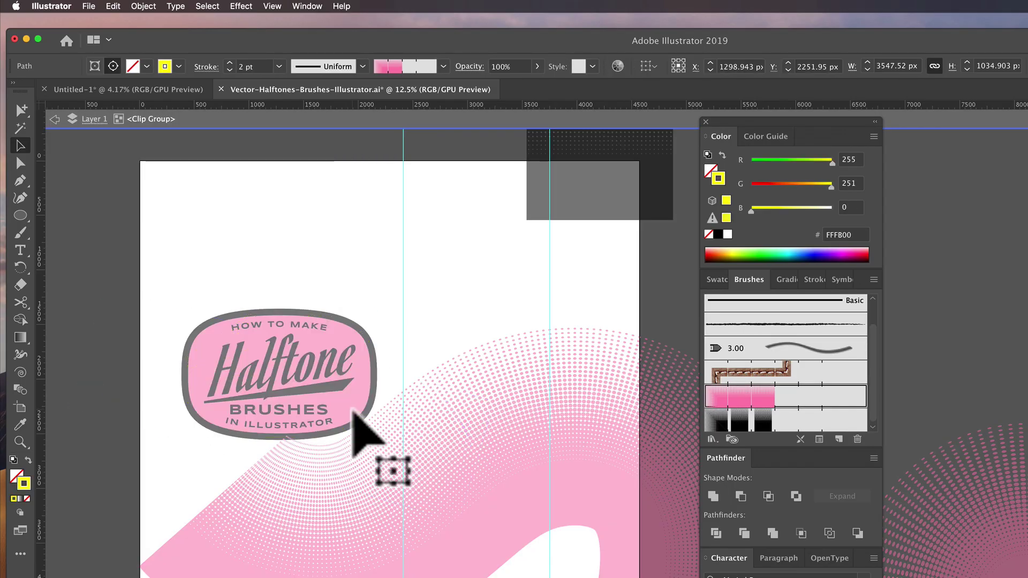
pyautogui.click(353, 410)
pyautogui.doubleClick(245, 275)
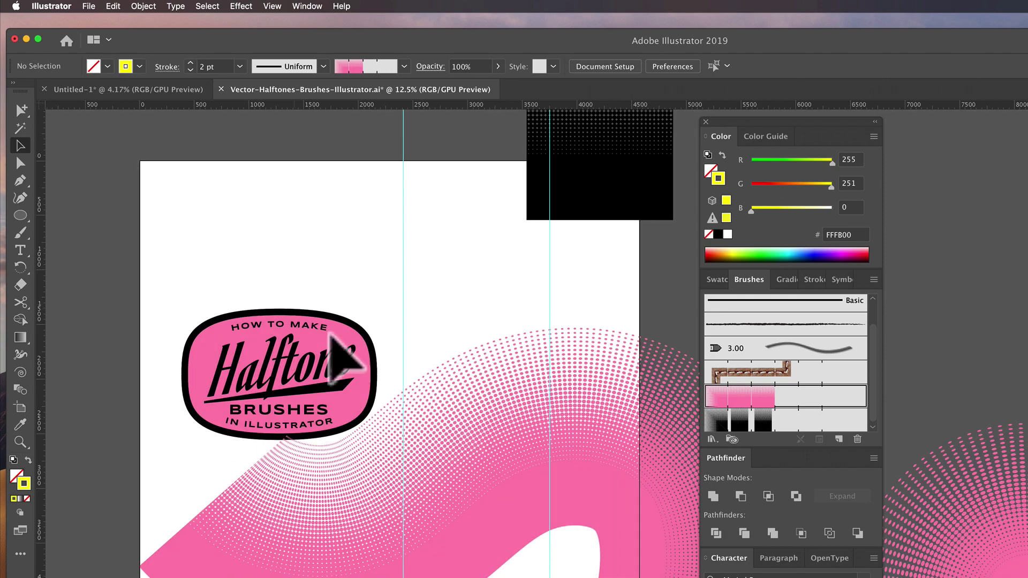
pyautogui.moveTo(631, 558); pyautogui.dragTo(484, 431)
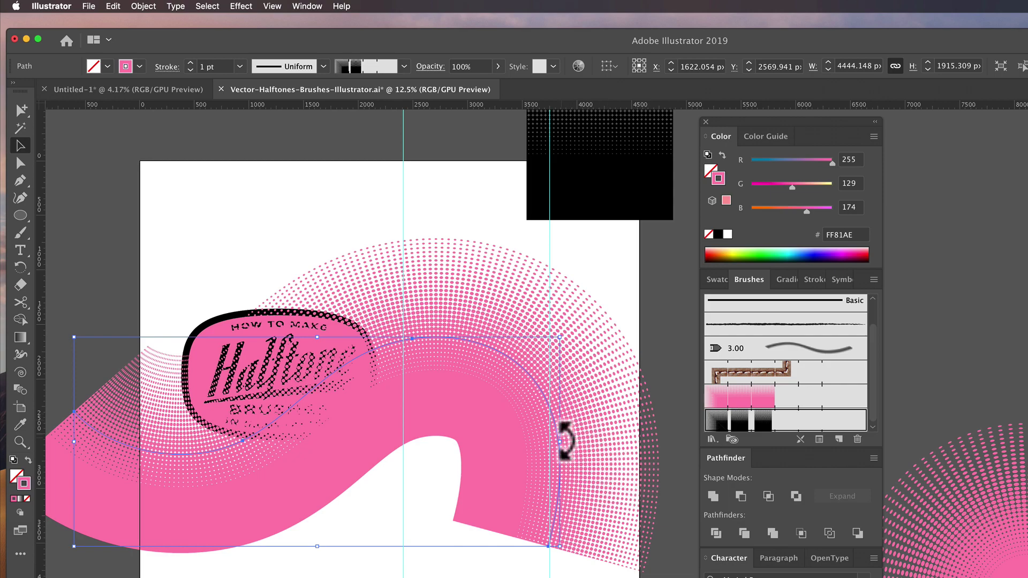
pyautogui.moveTo(569, 447); pyautogui.dragTo(464, 445)
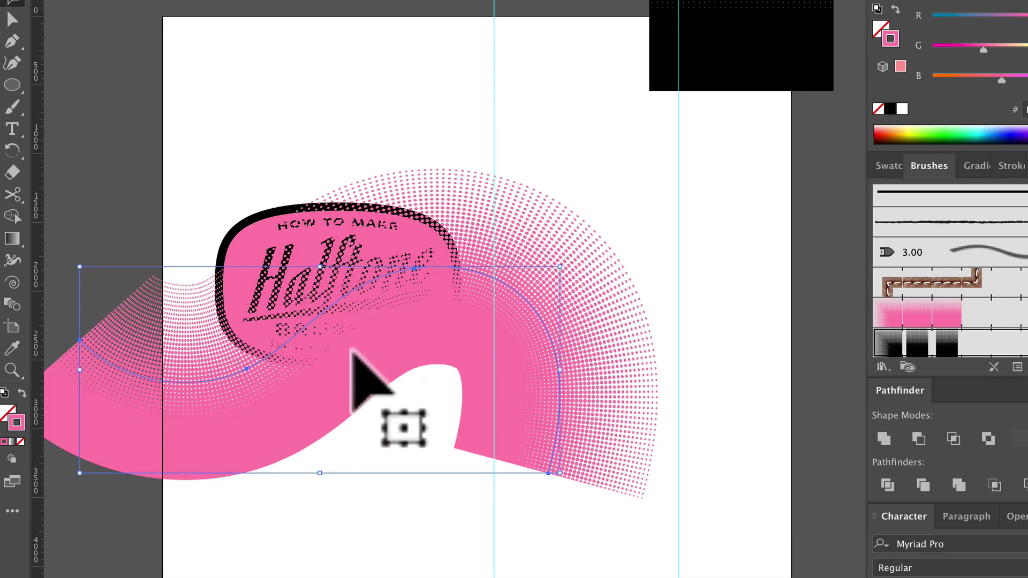
pyautogui.moveTo(350, 351); pyautogui.dragTo(361, 328)
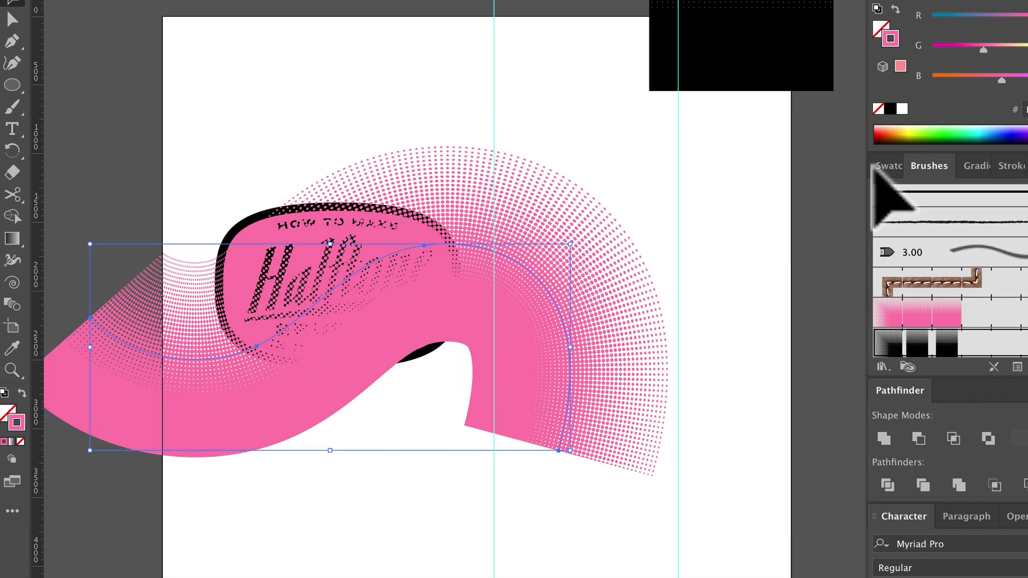
# Recolour the wave yellow by lowering blue and raising green in the Color panel.
pyautogui.click(944, 75)
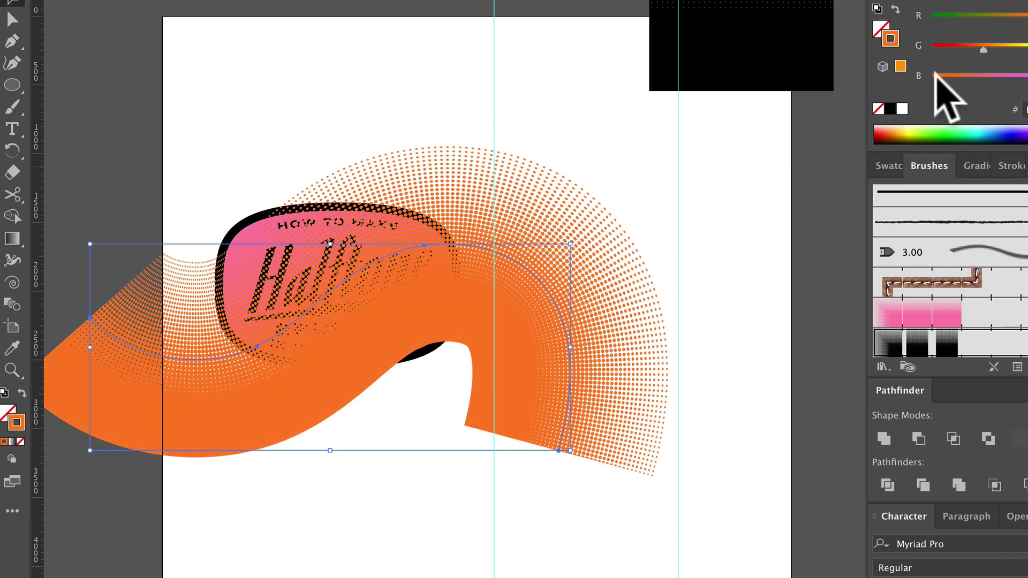
pyautogui.click(992, 45)
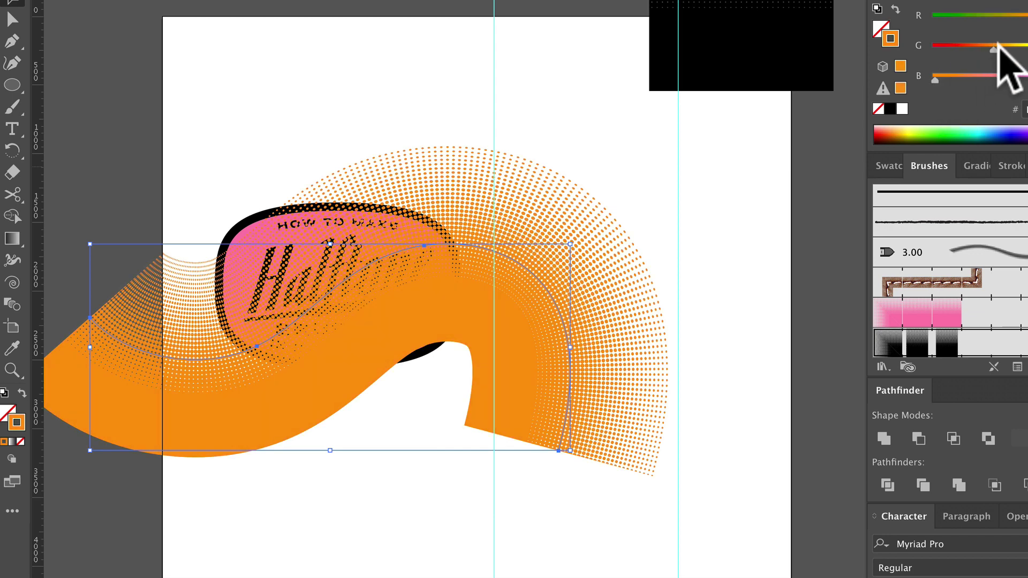
pyautogui.moveTo(997, 45); pyautogui.dragTo(1012, 45)
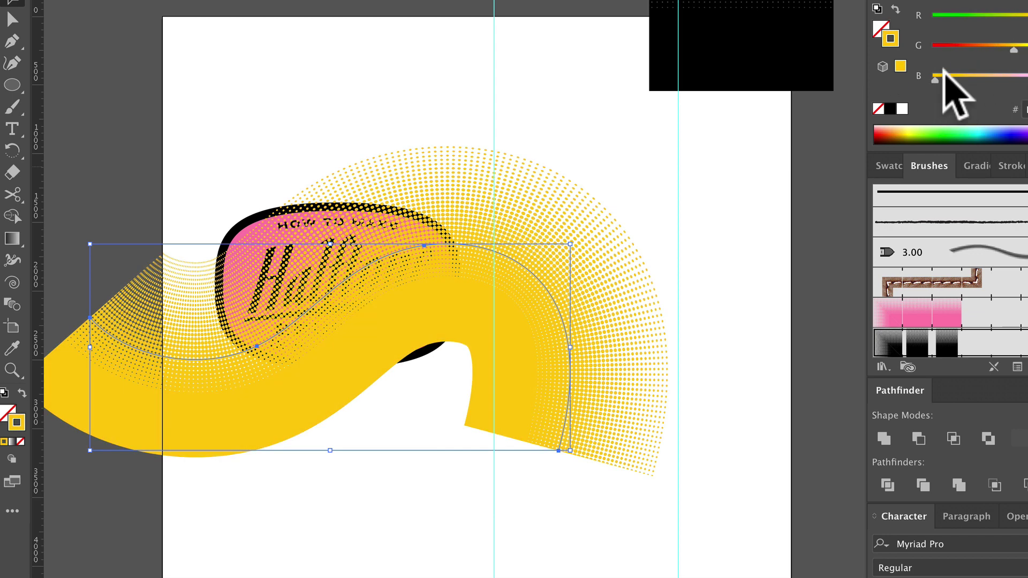
# Select the pink Halftone badge together with the yellow halftone wave.
pyautogui.click(419, 322)
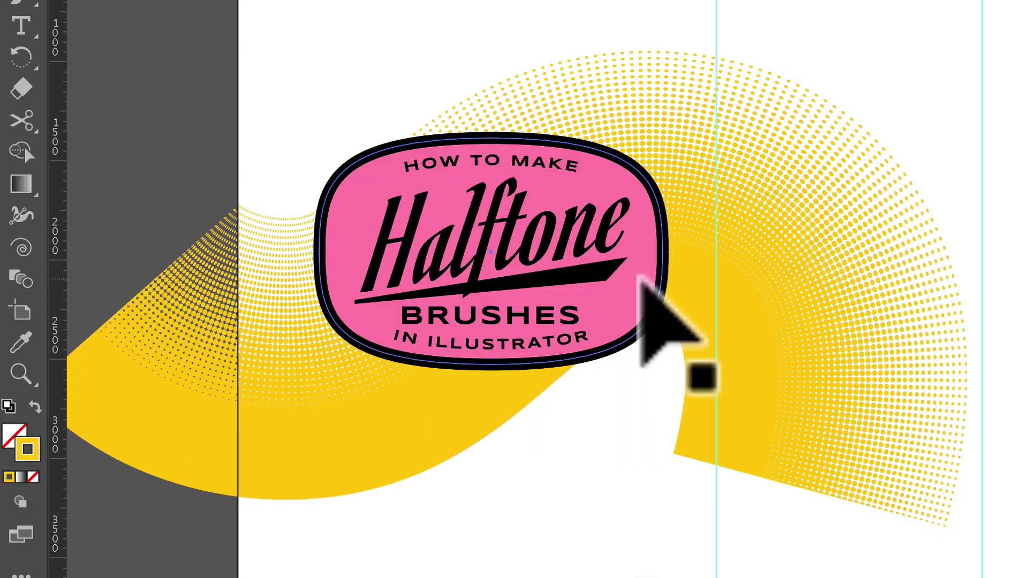
pyautogui.click(440, 304)
pyautogui.press('a')
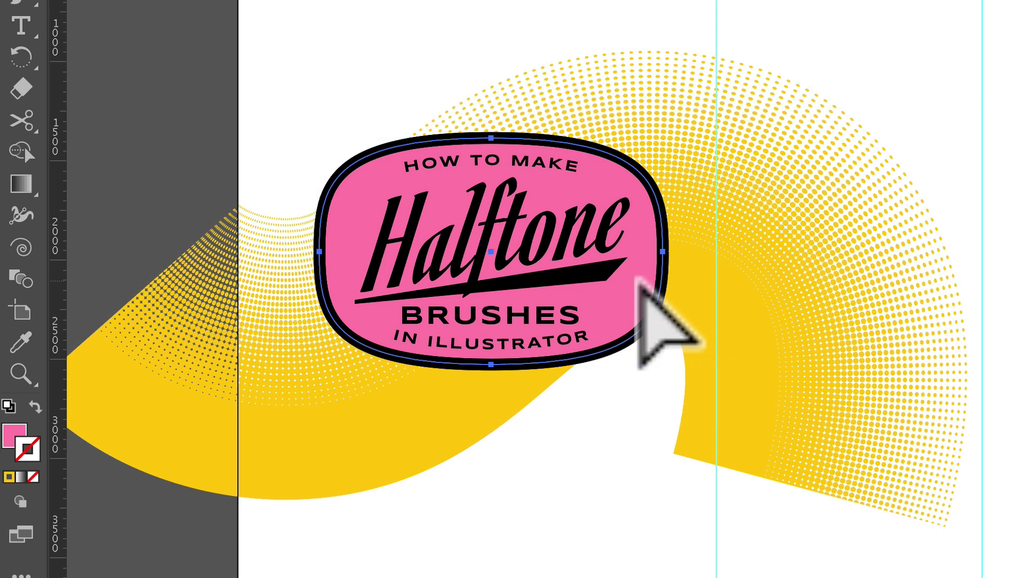
pyautogui.press('v')
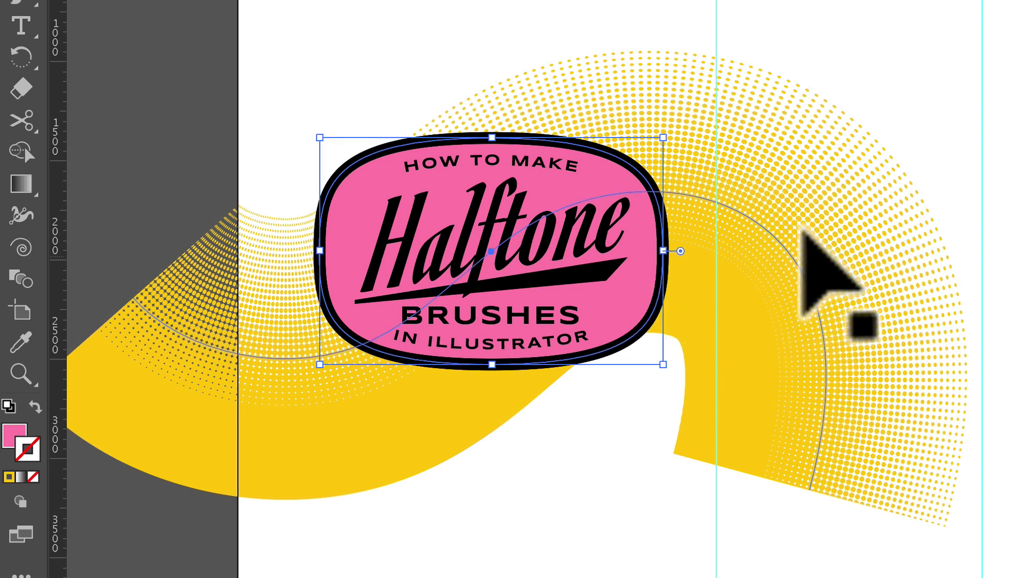
pyautogui.keyDown('shift'); pyautogui.click(801, 261); pyautogui.keyUp('shift')
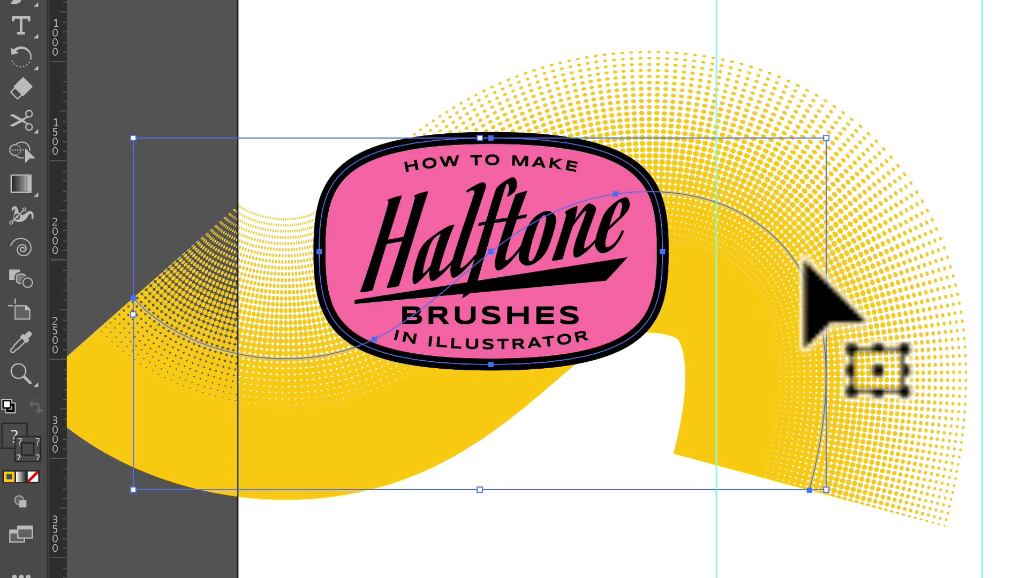
pyautogui.press('a')
# Make a clipping mask with Ctrl+7 so the wave's dots show only inside the badge.
pyautogui.hotkey('ctrl', '7')
pyautogui.press('v')
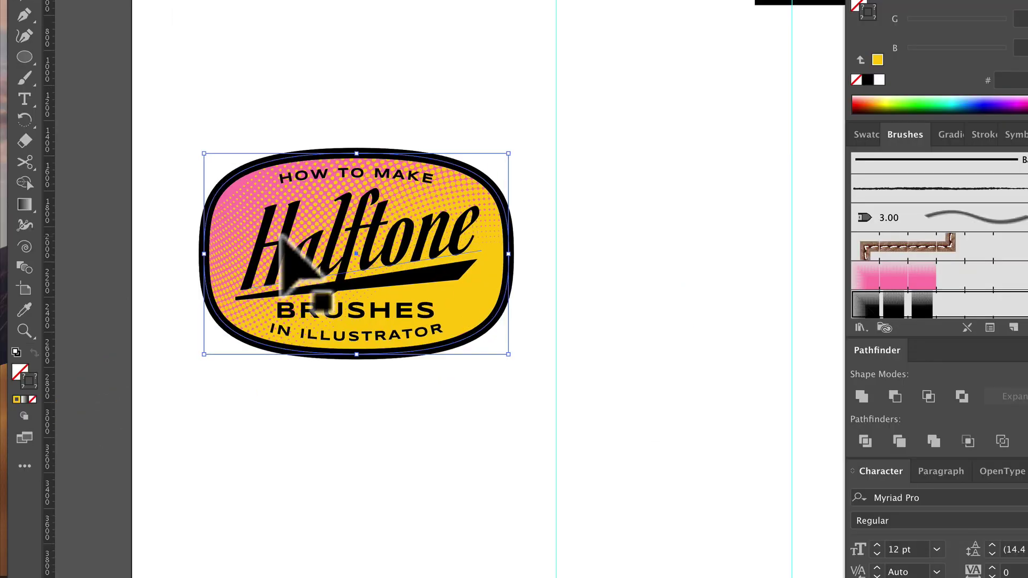
pyautogui.scroll(3, 391, 262)
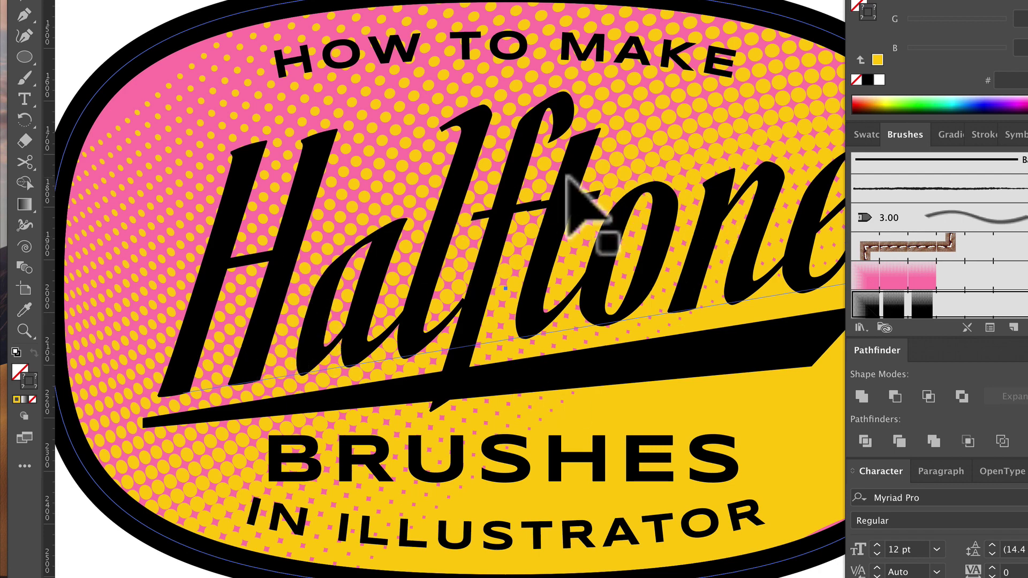
pyautogui.press('space')
pyautogui.moveTo(471, 172); pyautogui.dragTo(589, 172)
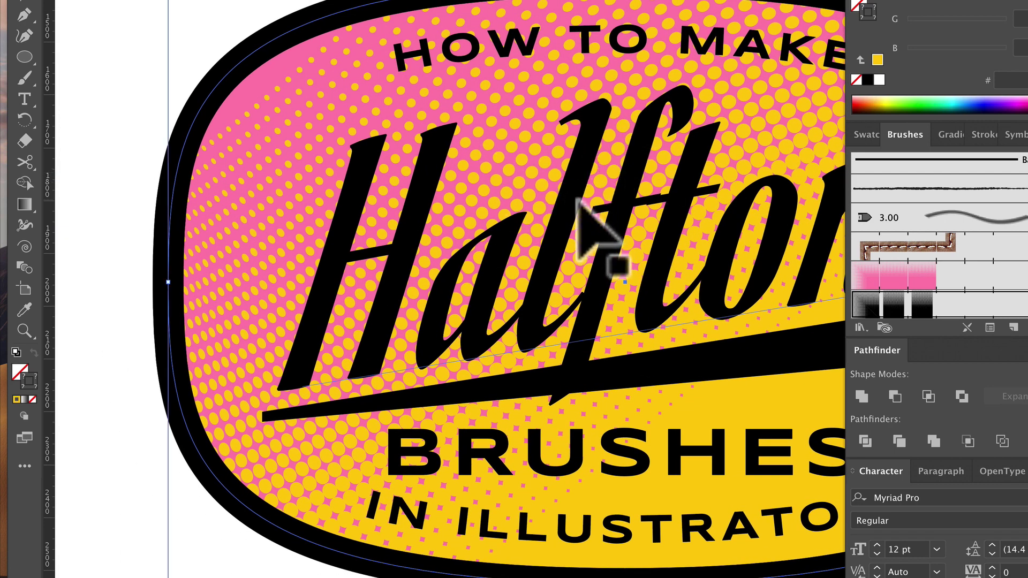